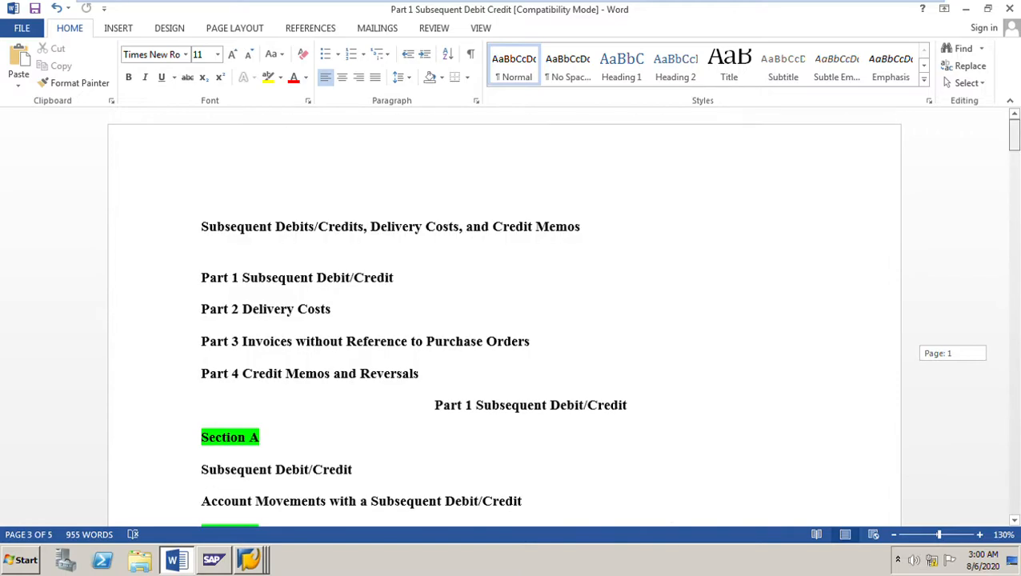
Examine the document's outline of parts and sections, including the Section B topic on posting an invoice with subsequent debit
scroll(651, 378, "down", 1)
scroll(619, 373, "down", 1)
scroll(588, 356, "up", 1)
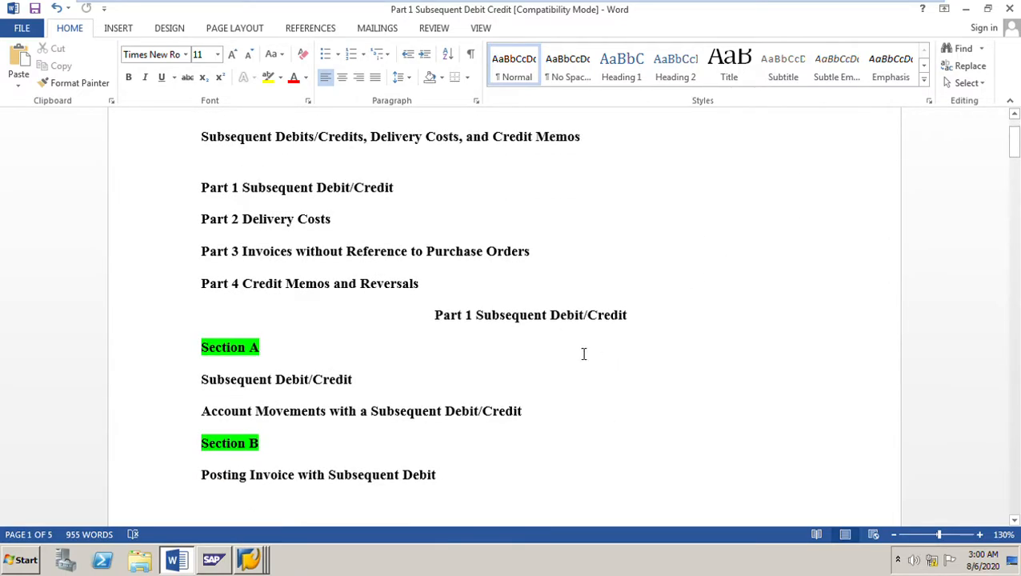
left_click(669, 313, "shift")
left_click(205, 142)
left_click_drag(205, 142, 595, 129)
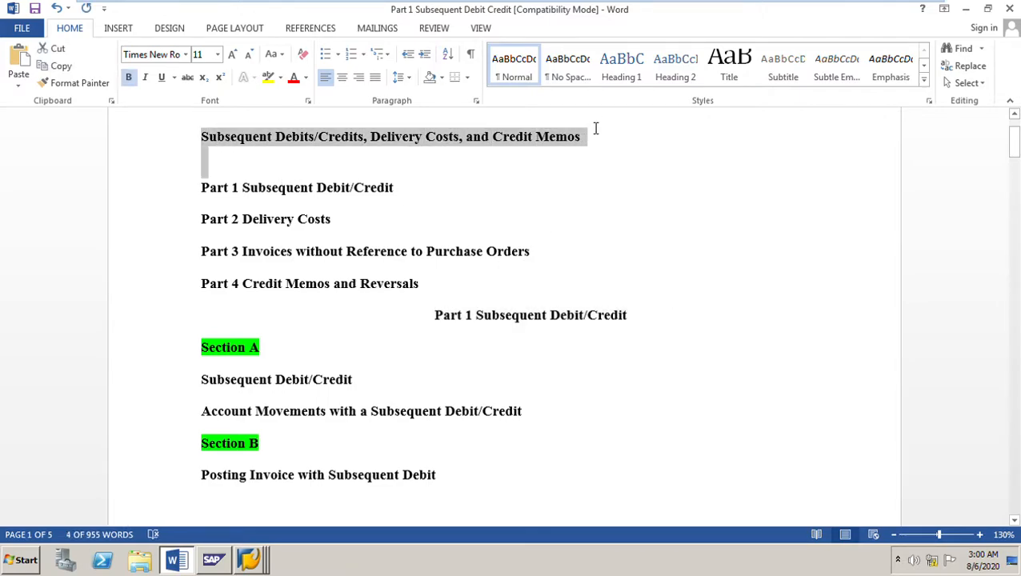
left_click(561, 411)
scroll(562, 411, "down", 2)
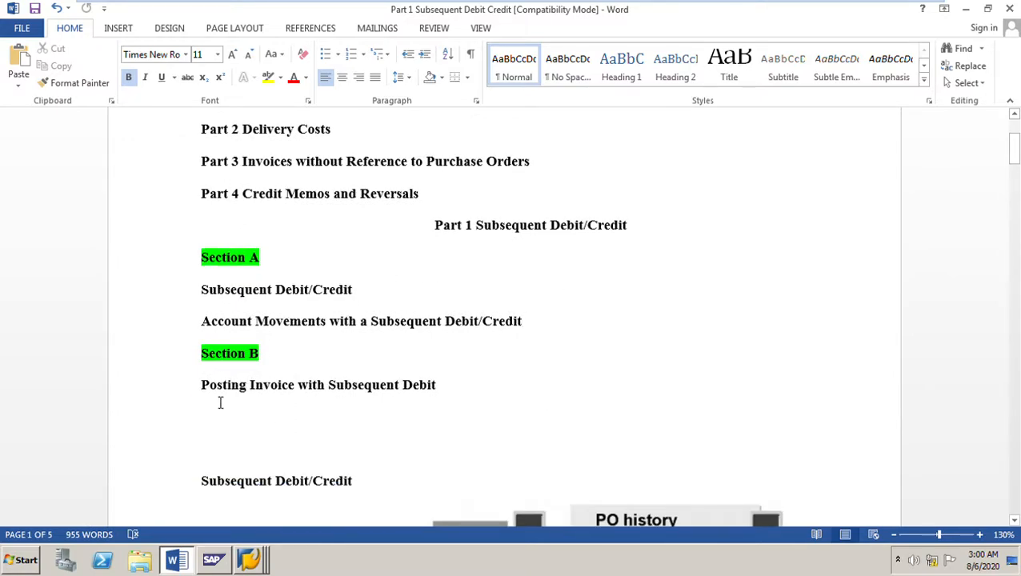
triple_click(465, 385)
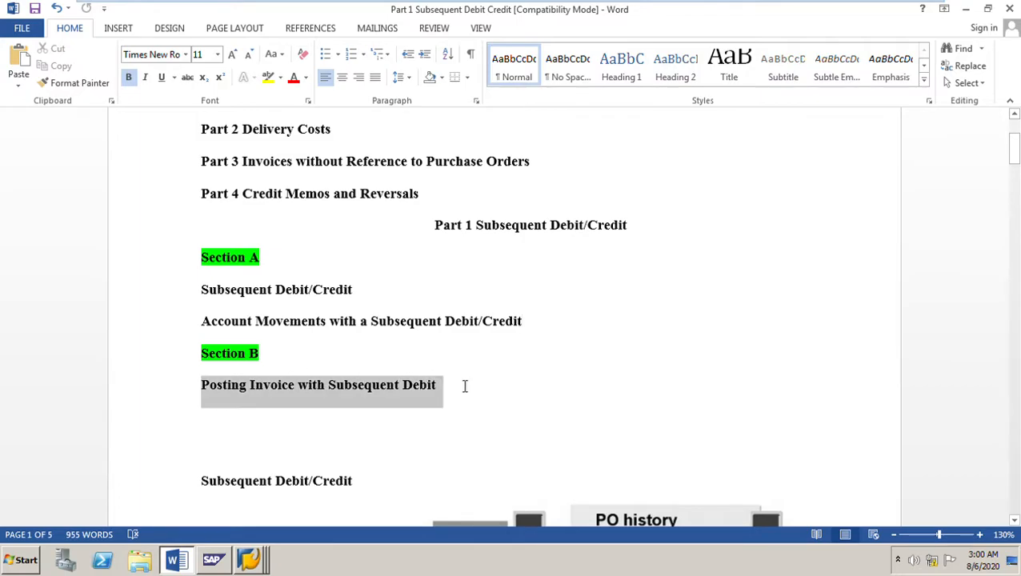
left_click(691, 384)
Examine the forwarding agent's name, address and purchase order number in the Section B freight invoice exercise
left_click_drag(1014, 148, 1014, 307)
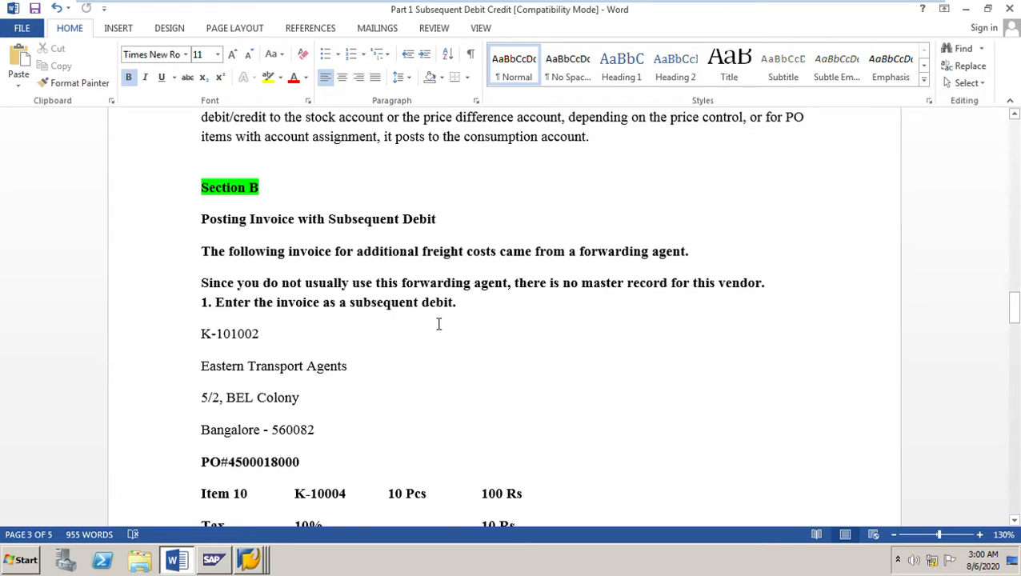
scroll(508, 330, "down", 2)
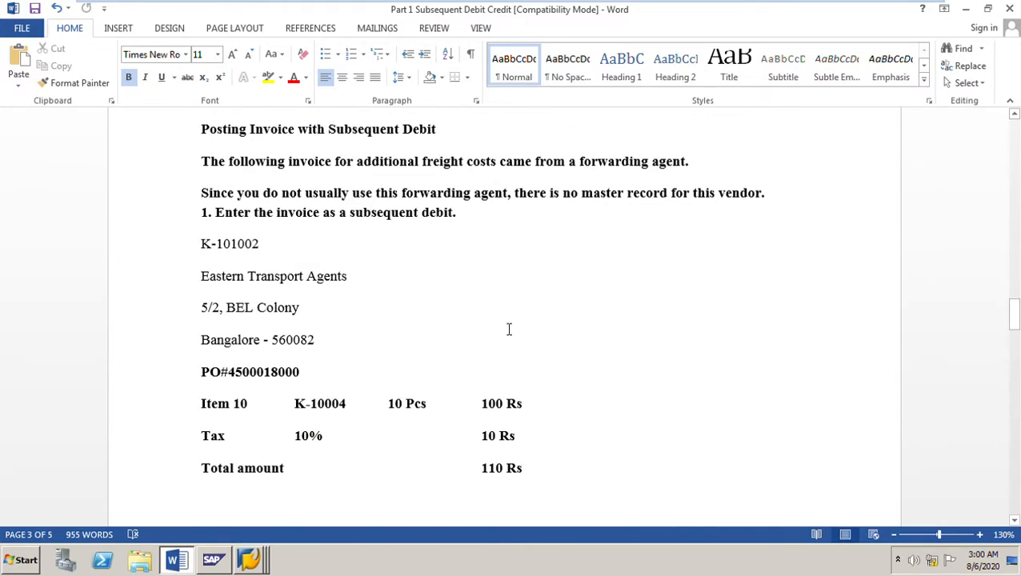
left_click_drag(200, 276, 393, 276)
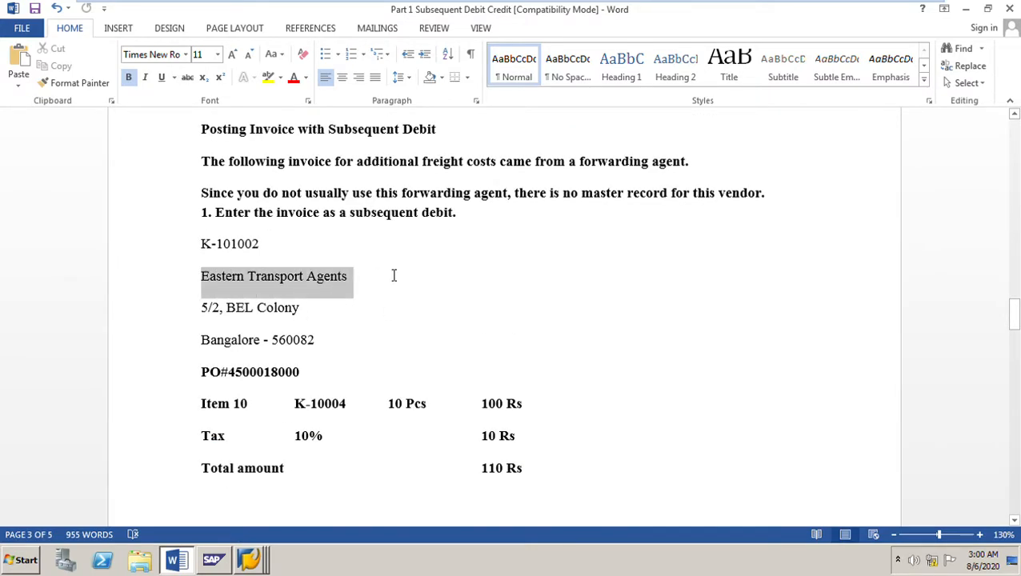
left_click(359, 313)
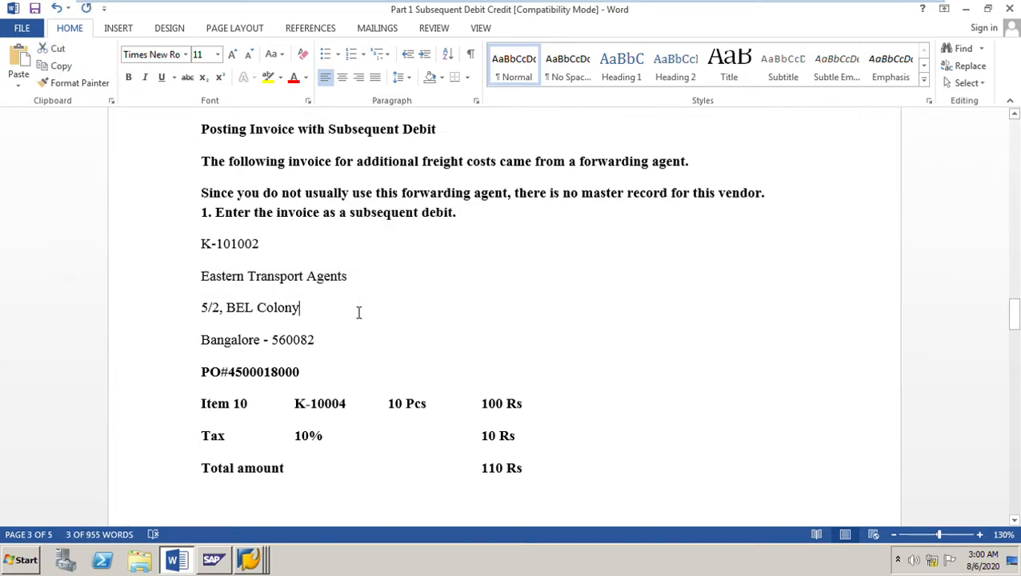
left_click_drag(203, 314, 336, 317)
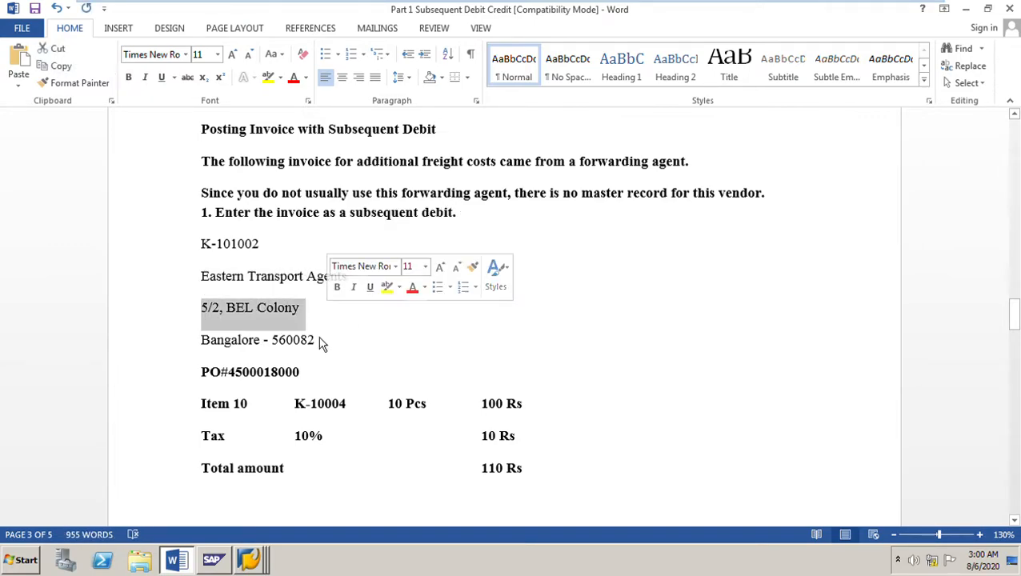
left_click_drag(203, 345, 353, 341)
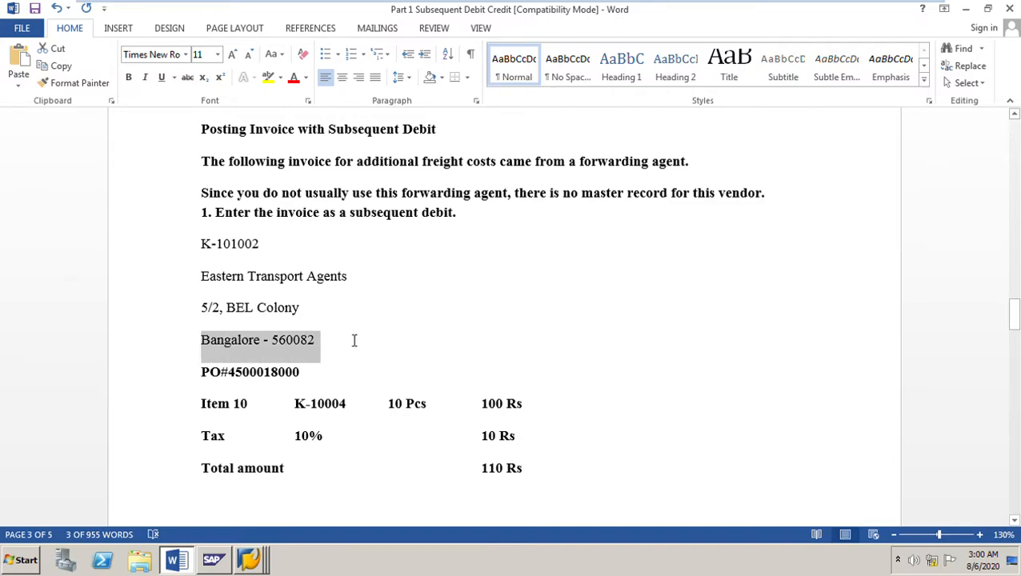
left_click_drag(205, 378, 355, 376)
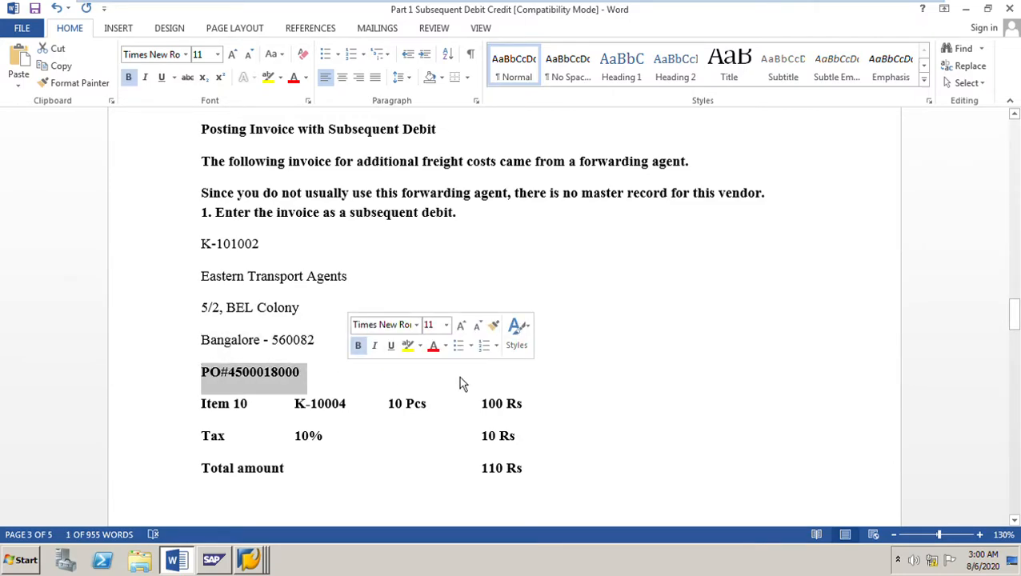
left_click(229, 436)
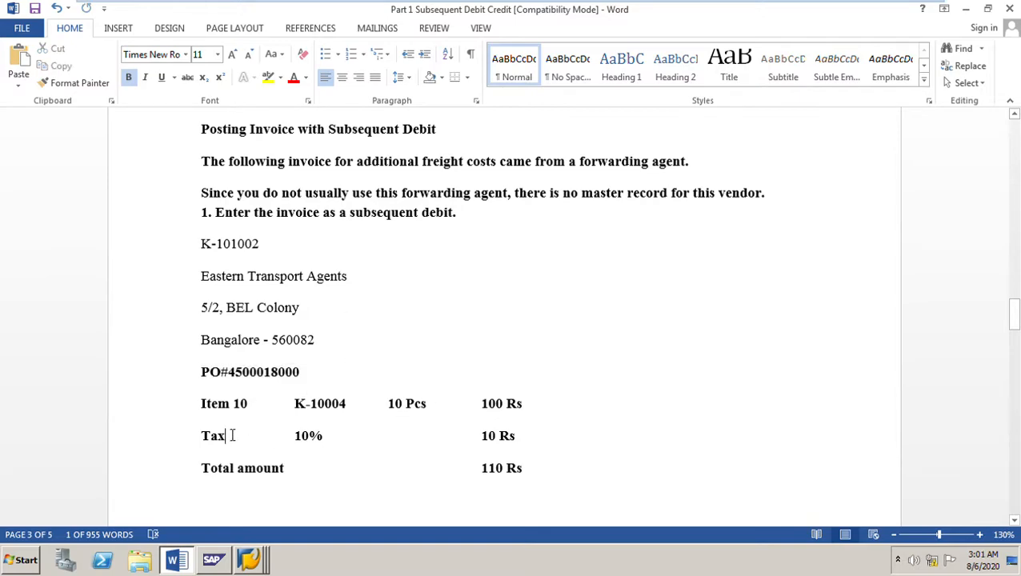
Examine the exercise invoice's item line, tax and total amount, plus the MIRO instructions for posting it as a subsequent debit
left_click_drag(201, 404, 345, 408)
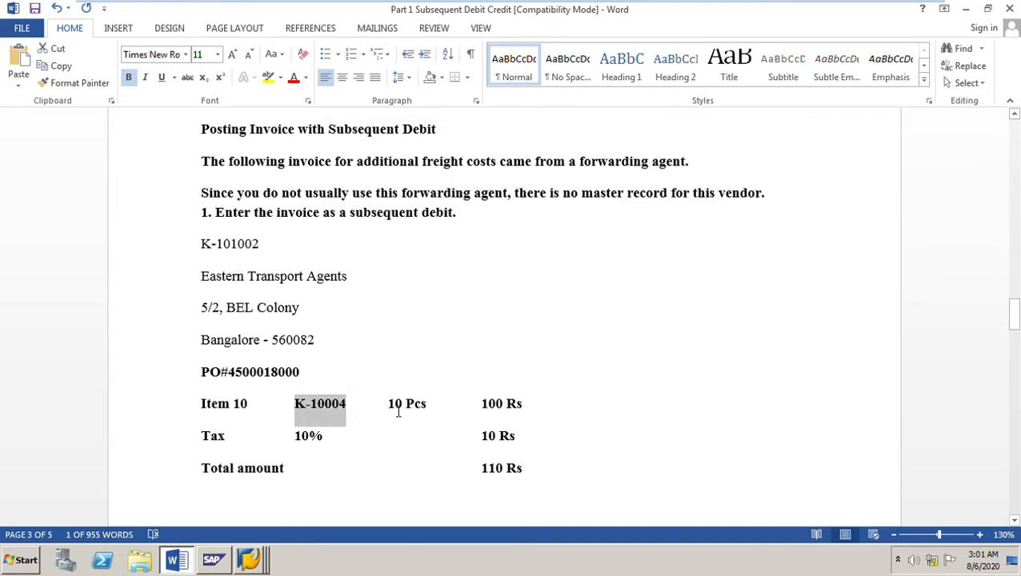
left_click_drag(389, 405, 540, 409)
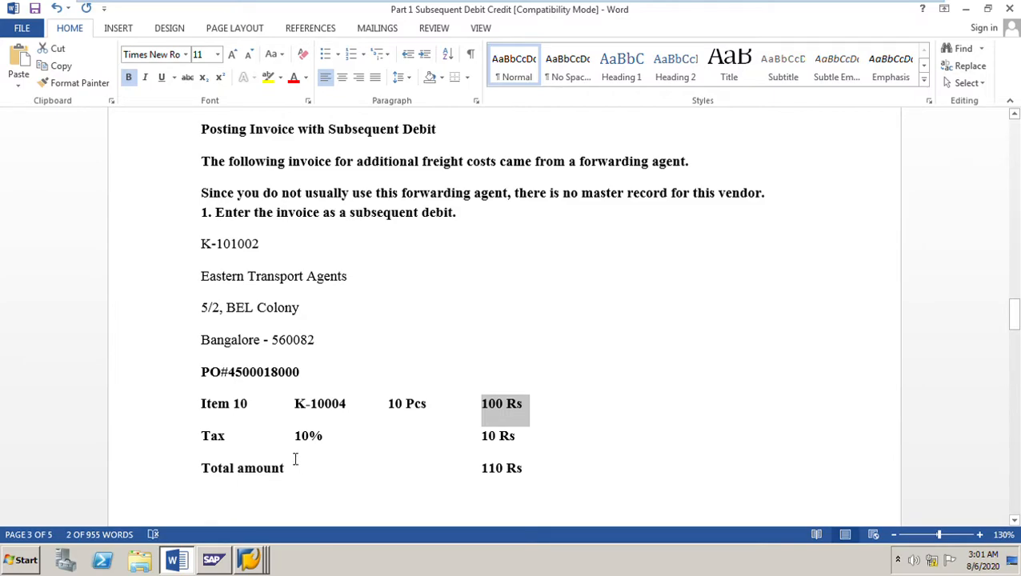
left_click_drag(295, 440, 343, 442)
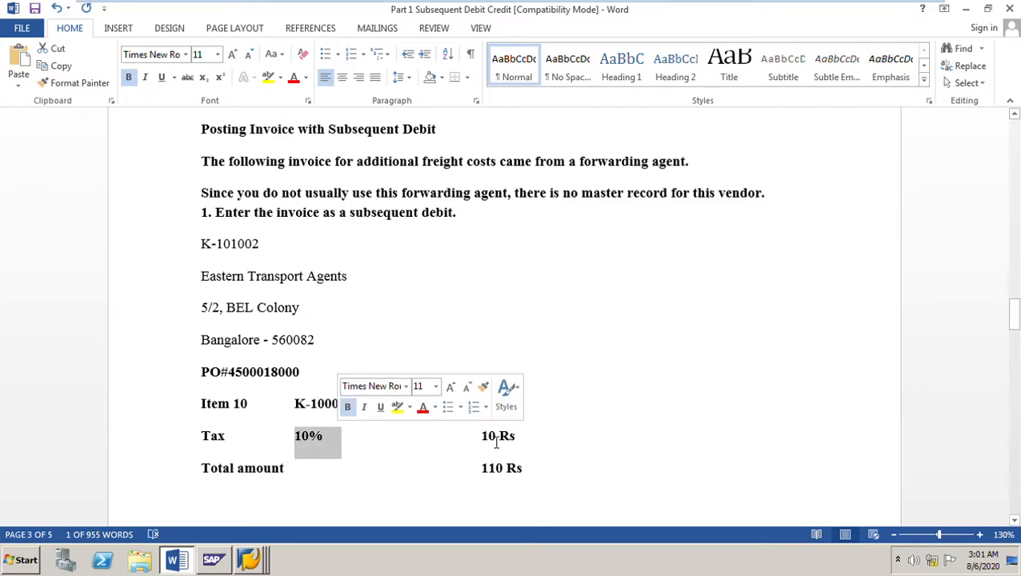
left_click_drag(484, 442, 527, 442)
left_click_drag(473, 485, 530, 474)
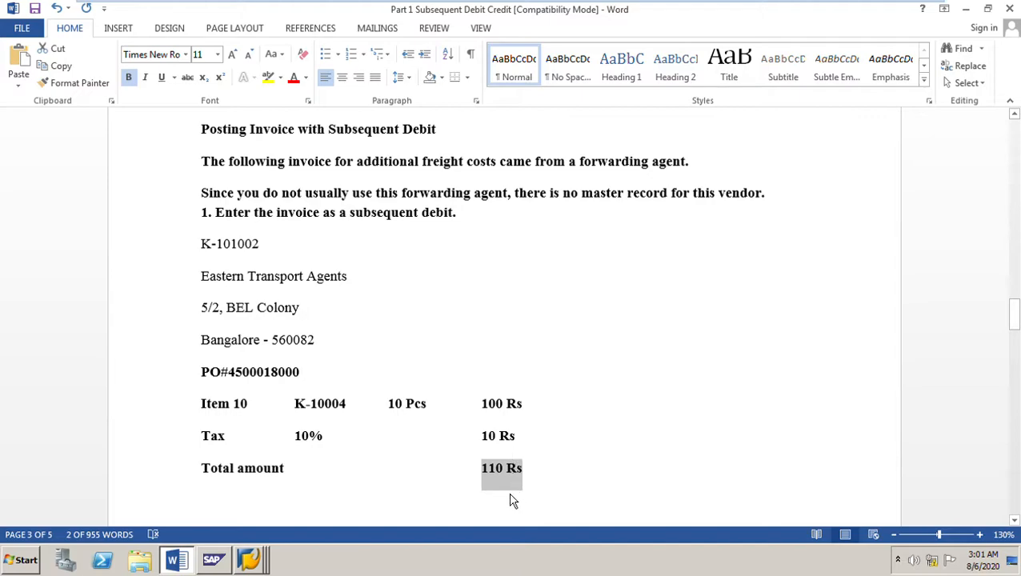
left_click(606, 453)
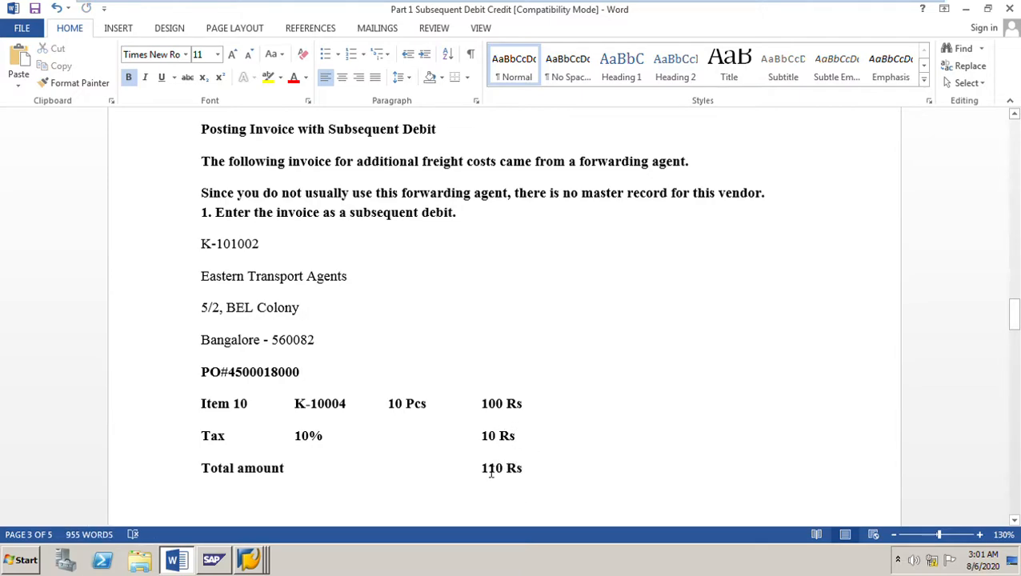
left_click_drag(484, 473, 546, 474)
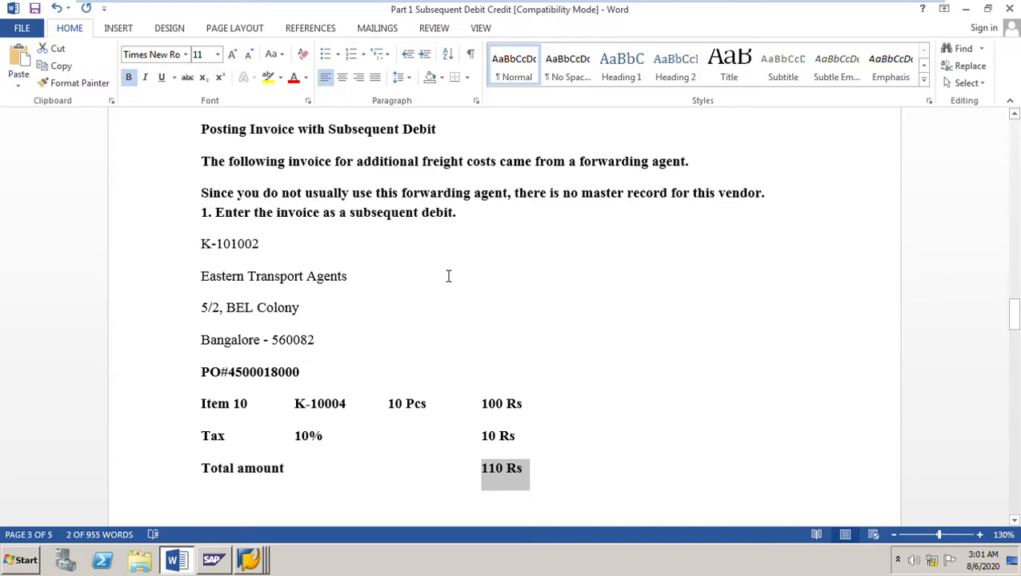
left_click_drag(206, 282, 349, 276)
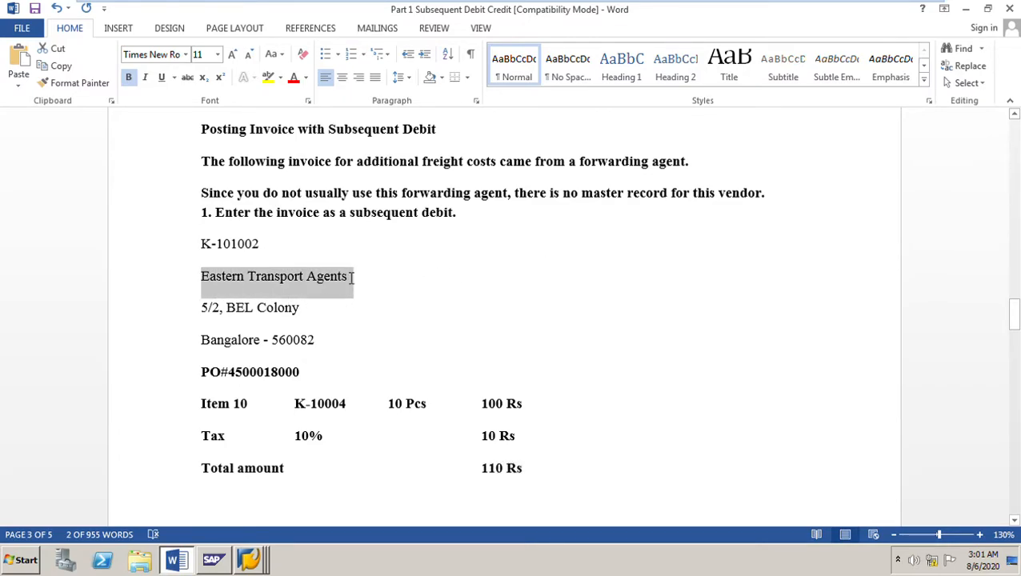
left_click(726, 329)
scroll(729, 333, "down", 5)
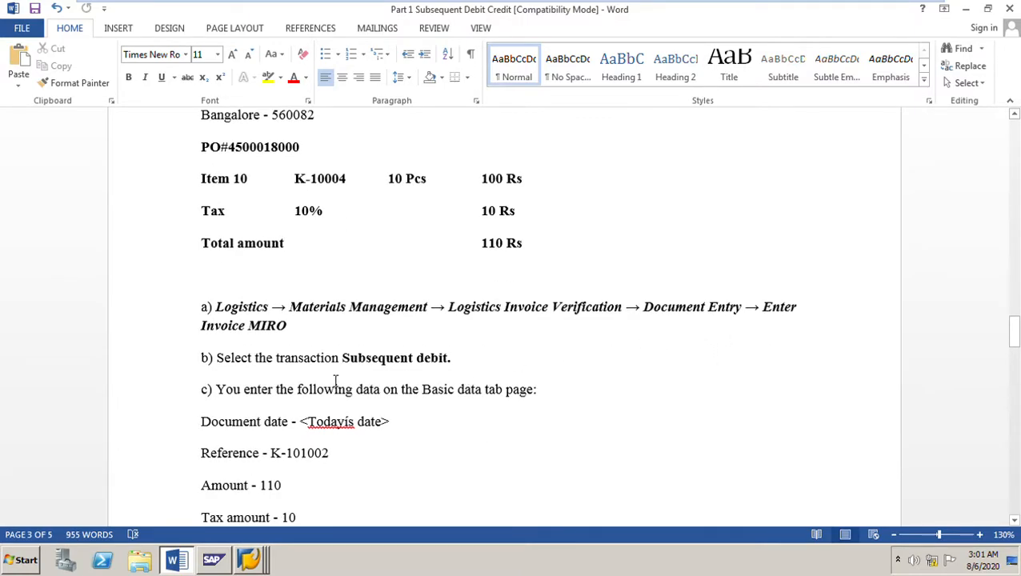
scroll(489, 318, "up", 4)
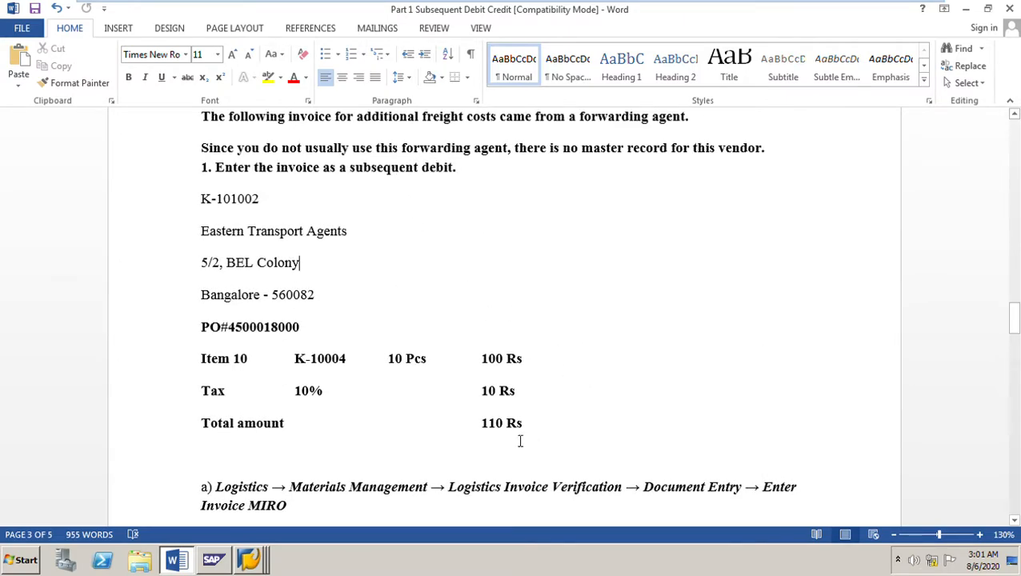
scroll(520, 441, "down", 2)
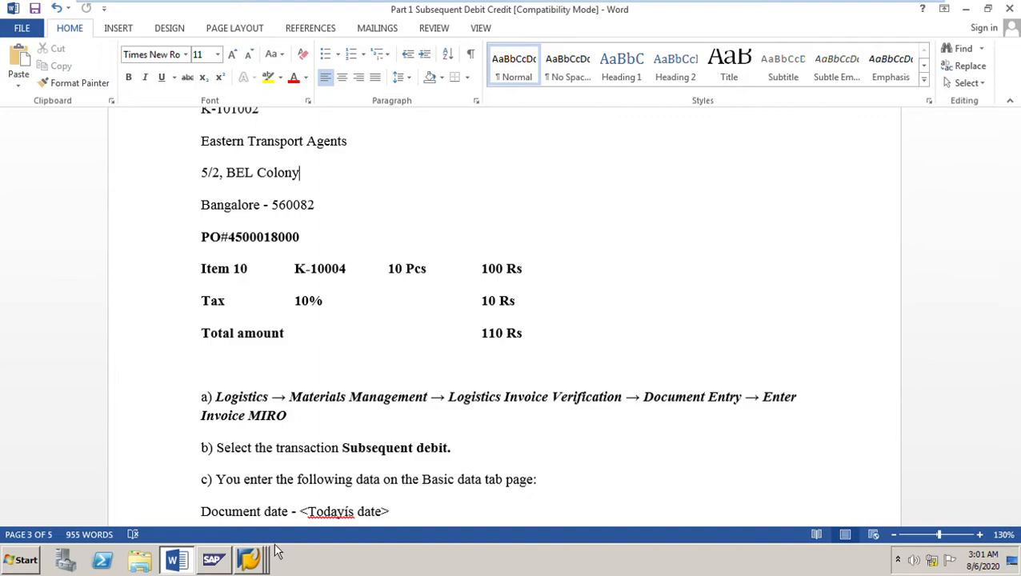
Switch to the SAP incoming invoice window, restart MIRO, and choose 3 Subsequent Debit as the transaction type
left_click(252, 561)
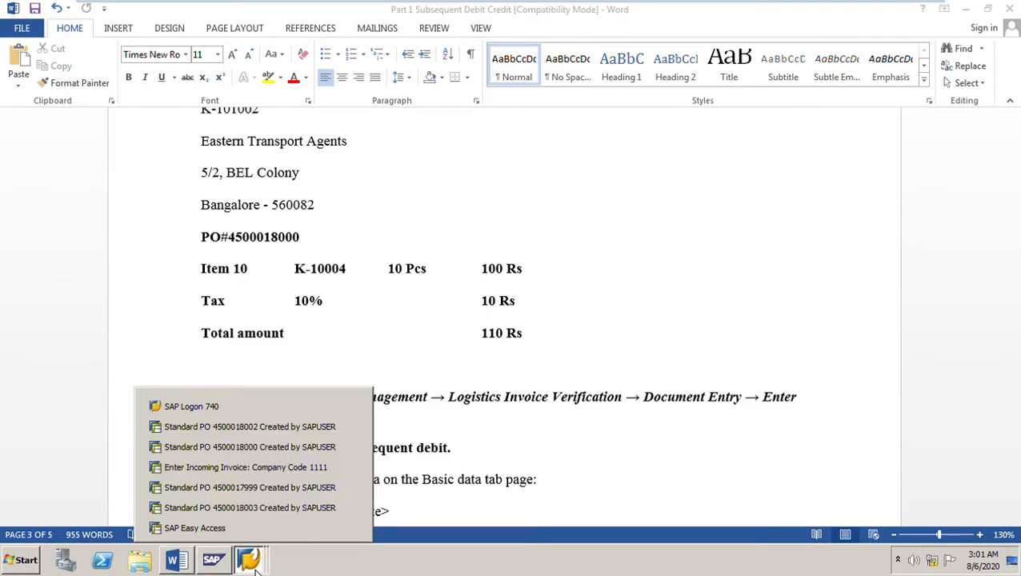
left_click(240, 467)
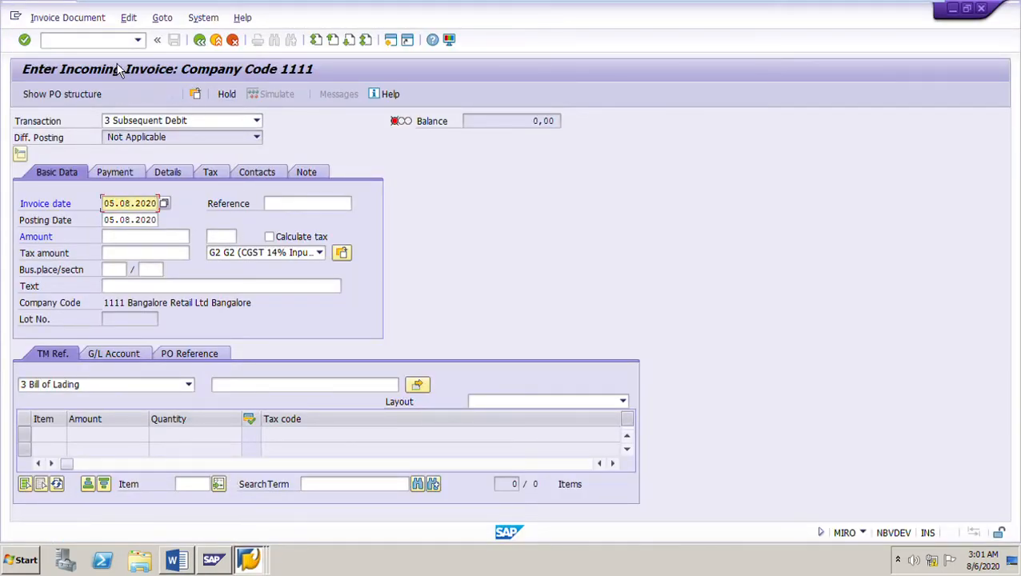
left_click(201, 44)
left_click(139, 42)
left_click(116, 60)
key("Return")
left_click(257, 121)
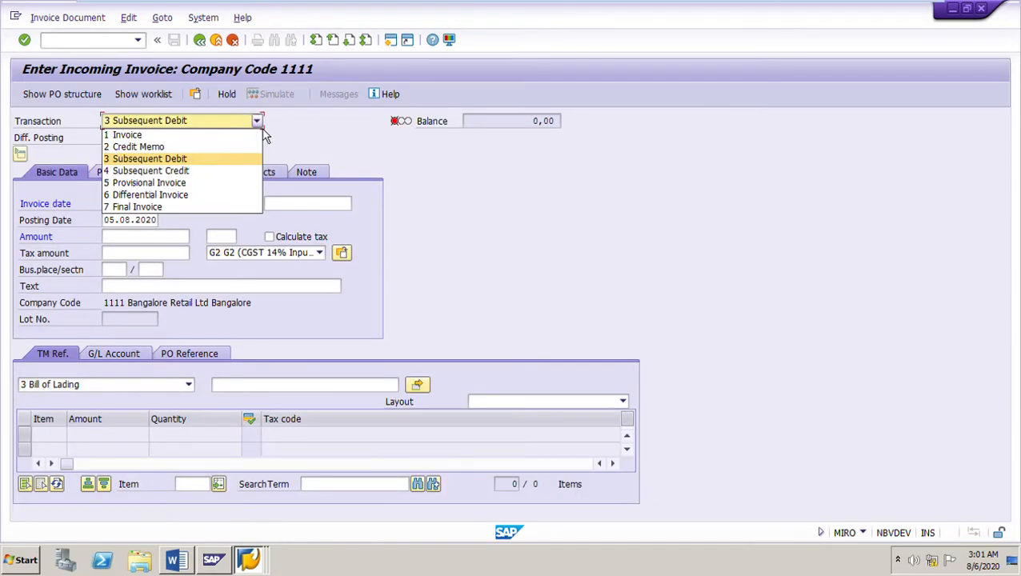
left_click(205, 163)
Fill in the basic data with invoice date 05.08.2020, reference K-101002 and tax code S2 (Input Tax 10%)
left_click(125, 209)
left_click(125, 209)
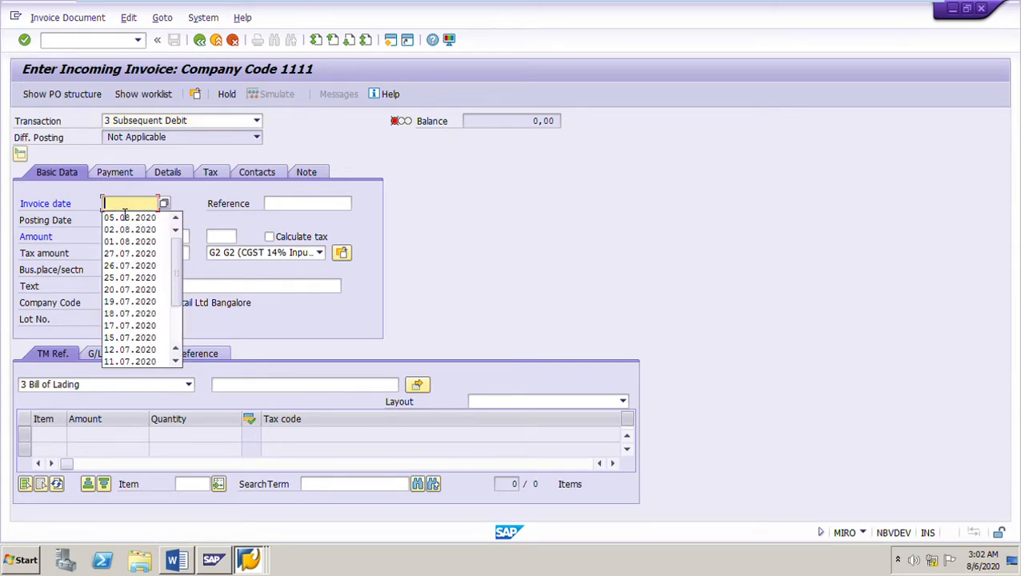
left_click(129, 221)
left_click(274, 206)
left_click(280, 216)
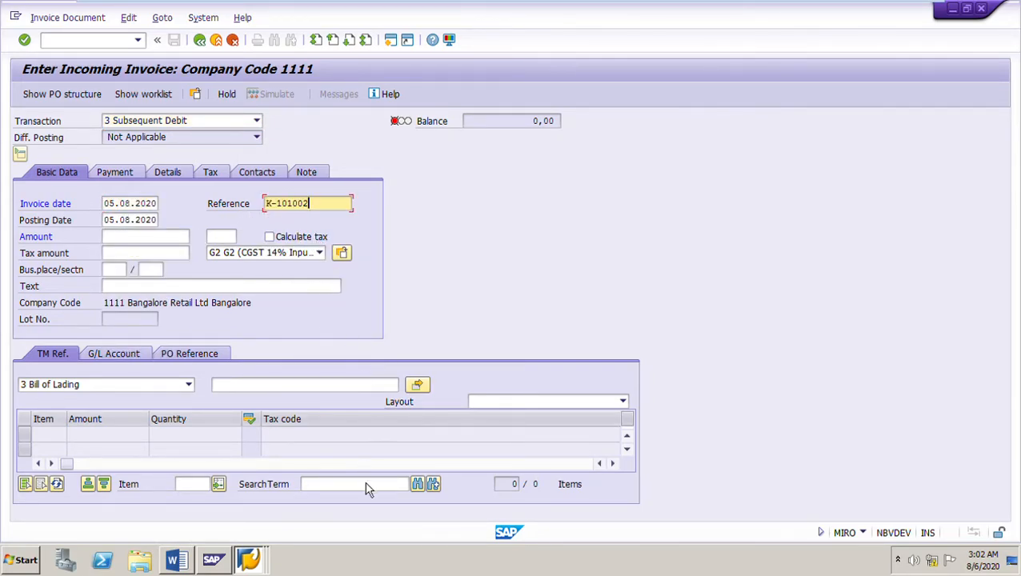
left_click(325, 256)
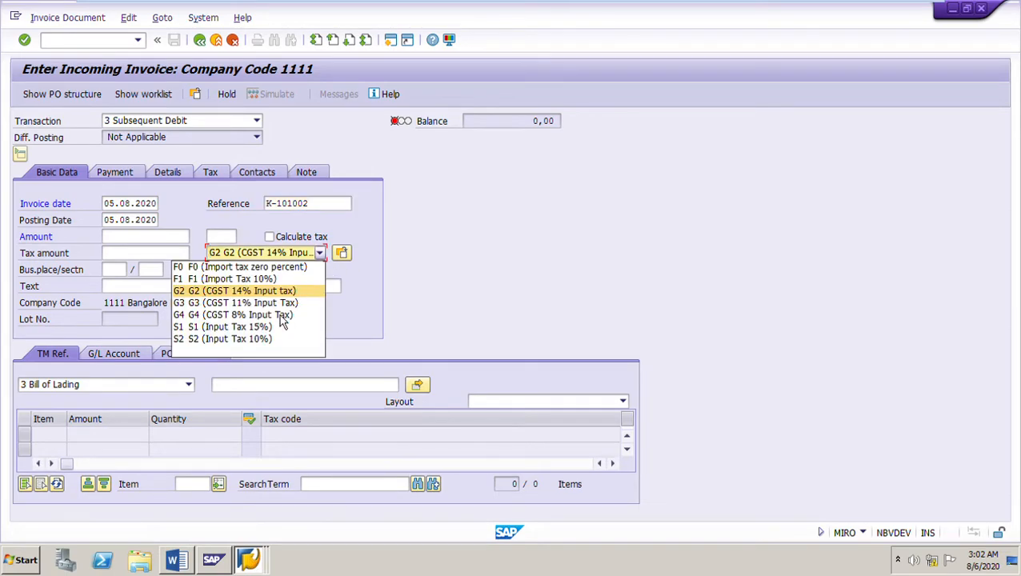
left_click(276, 339)
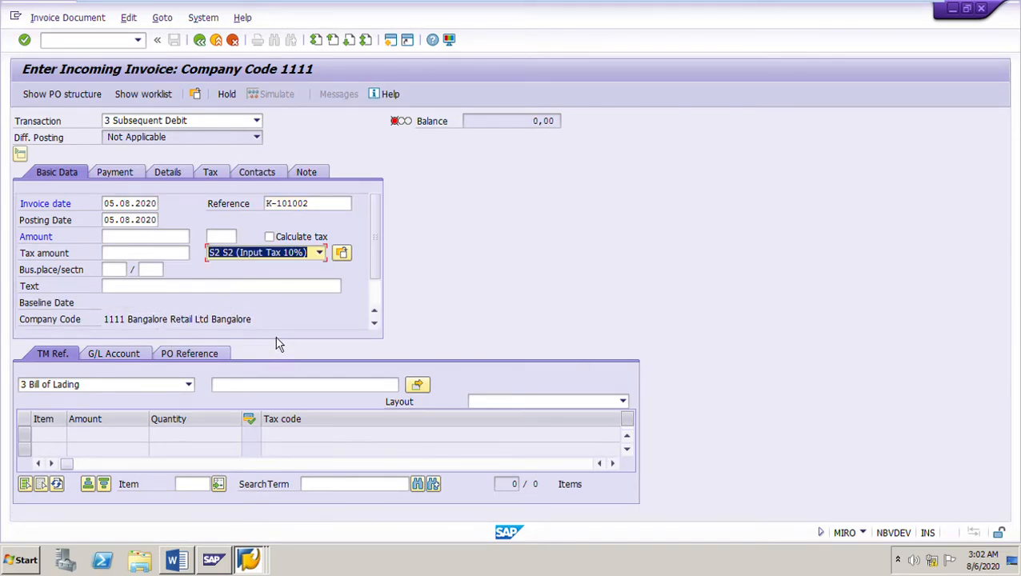
Look up the purchase order number in the Word exercise and load that order's items as the incoming invoice's PO reference
left_click(194, 353)
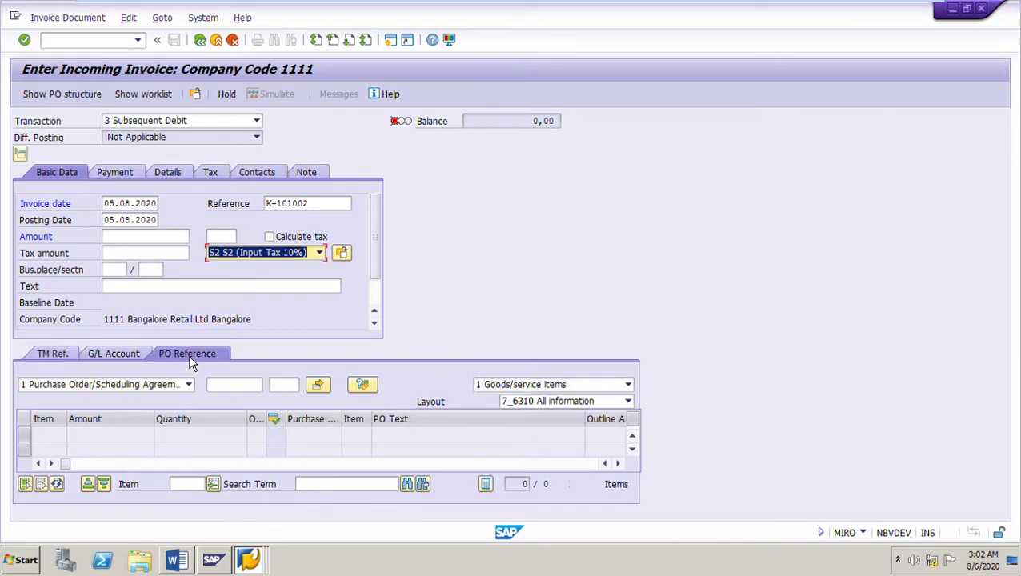
left_click(228, 386)
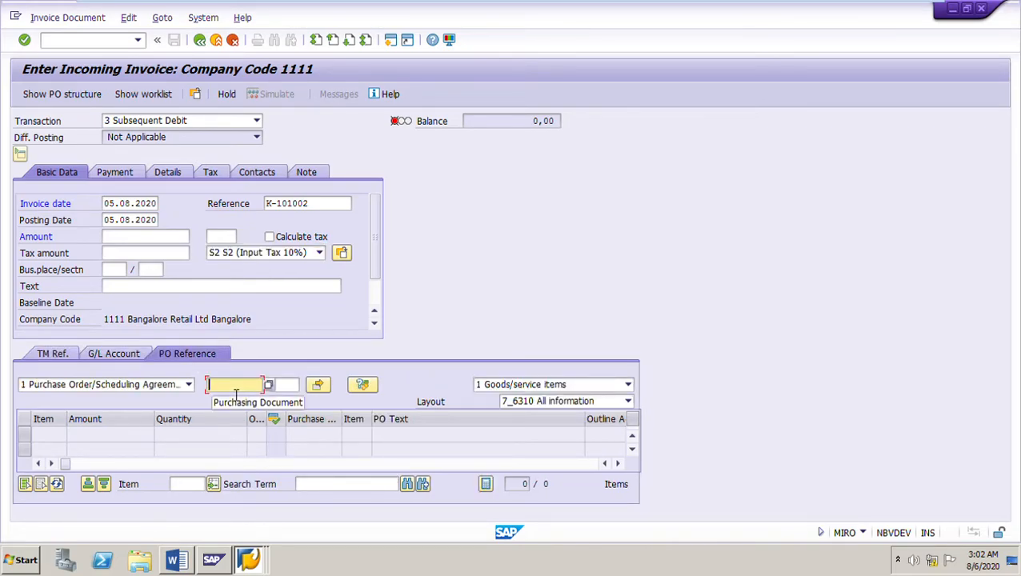
left_click(177, 561)
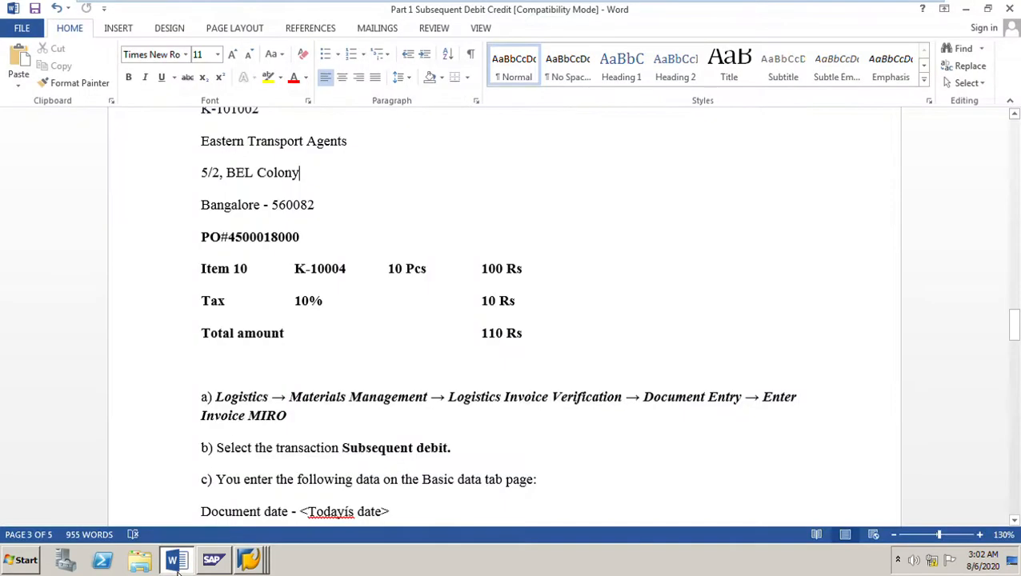
left_click_drag(228, 238, 306, 238)
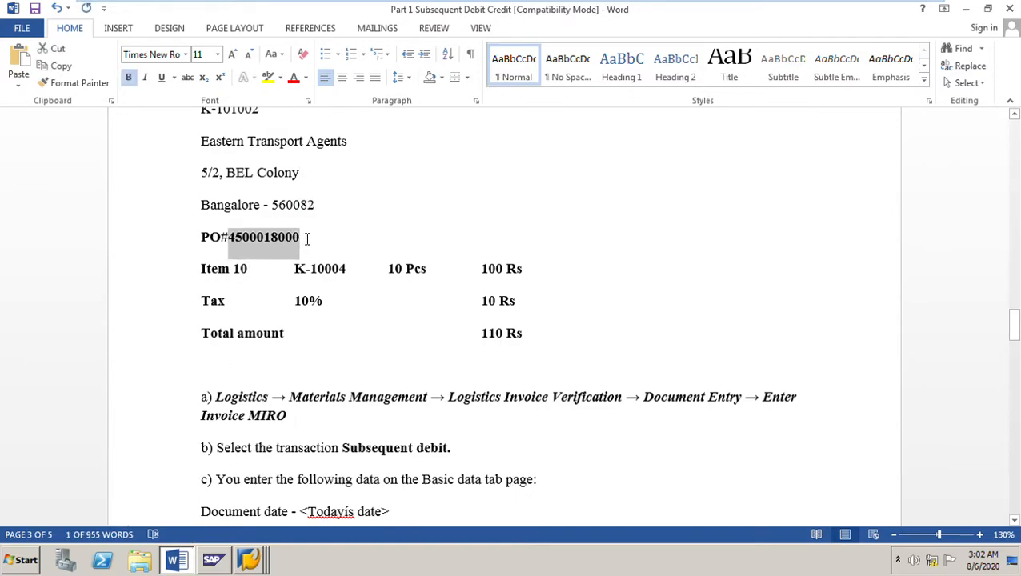
right_click(248, 560)
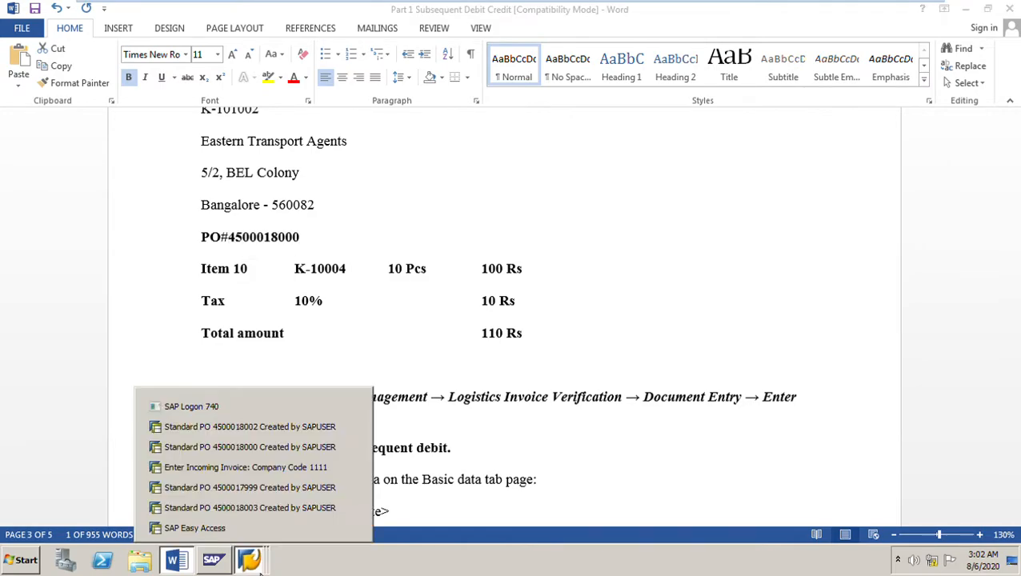
left_click(259, 468)
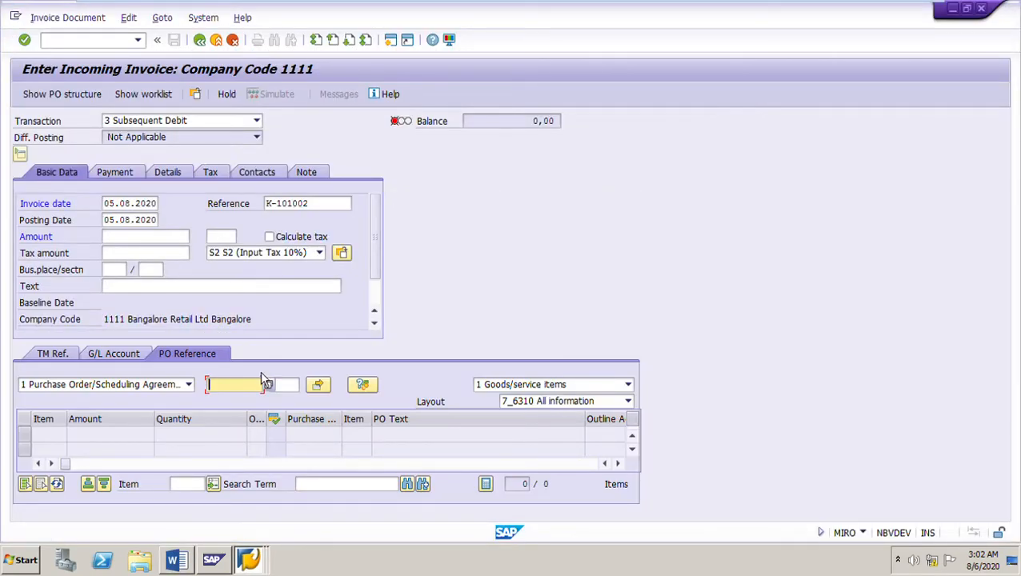
key("Return")
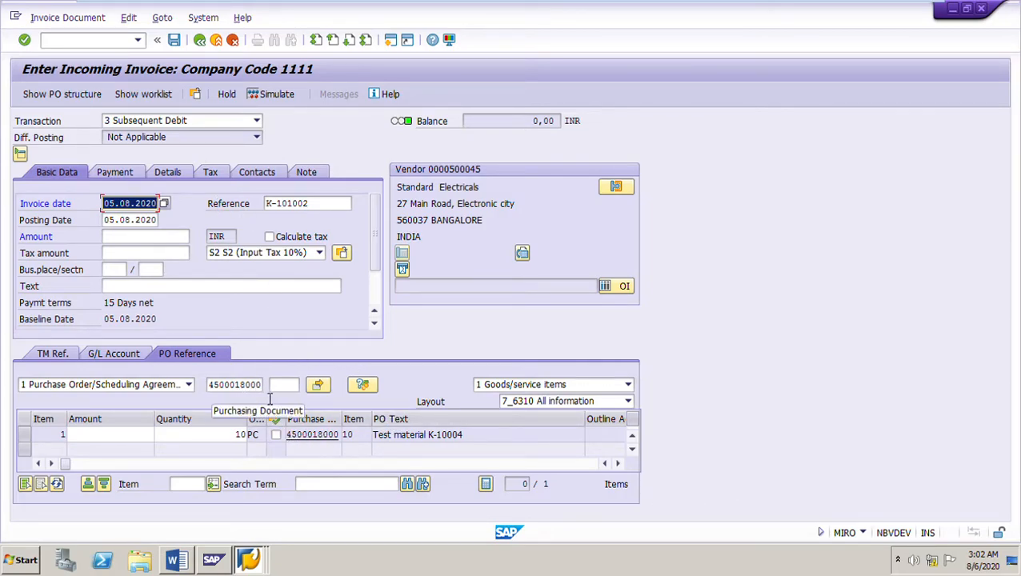
Review the proposed quantity and amount field of item 1, plus the selected Subsequent Debit transaction type
left_click(241, 439)
double_click(241, 436)
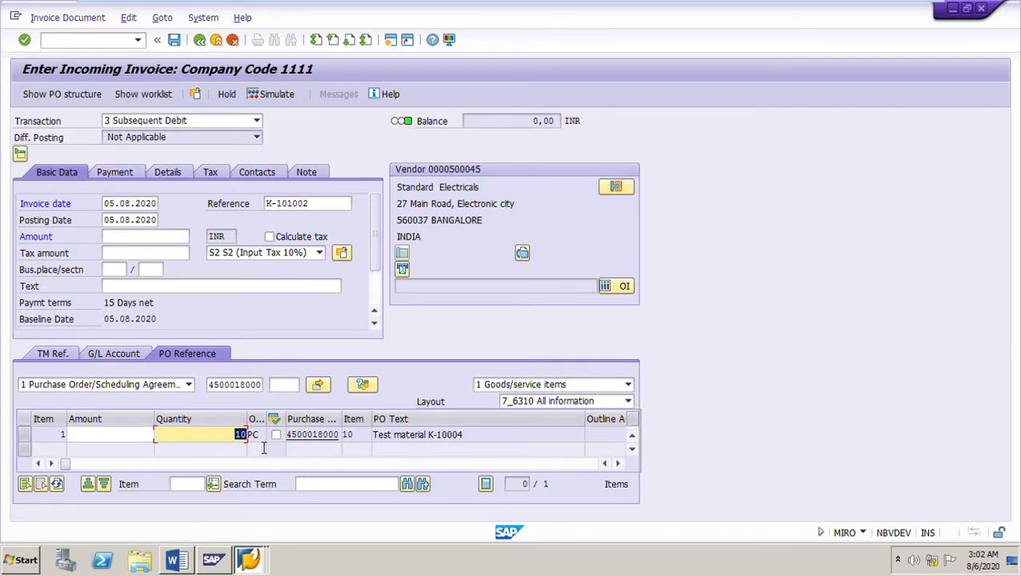
left_click(109, 440)
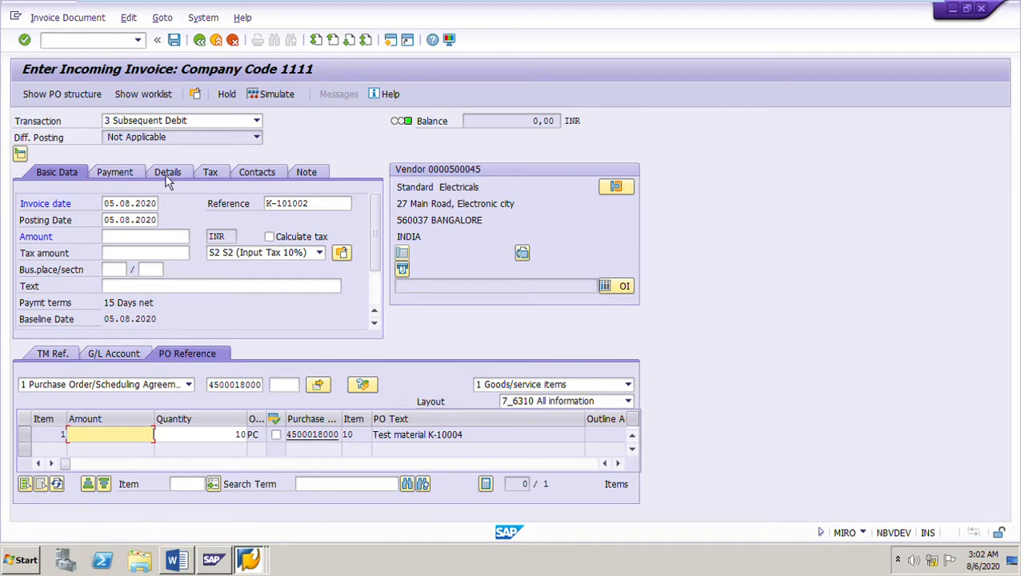
left_click(256, 120)
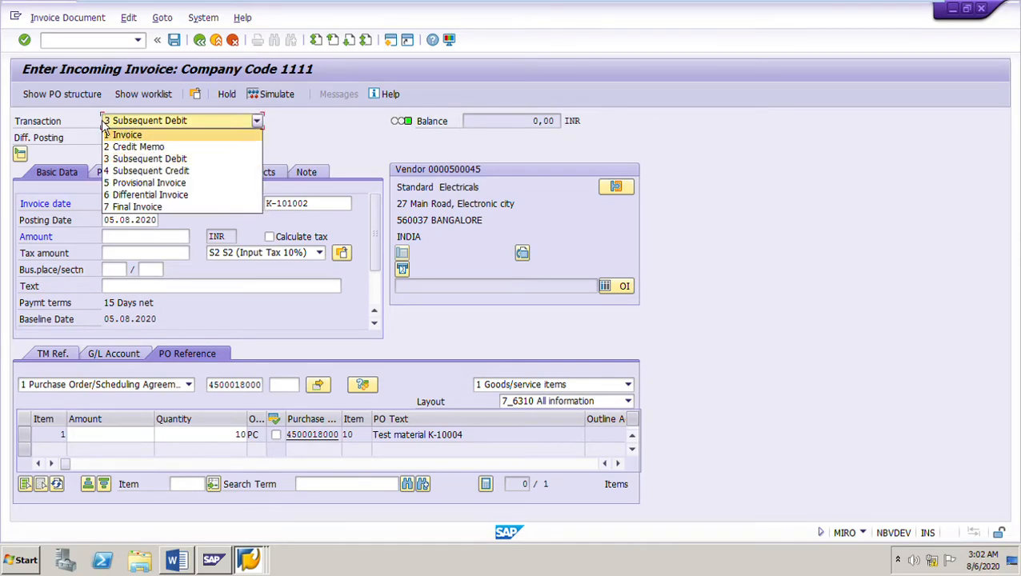
left_click(151, 160)
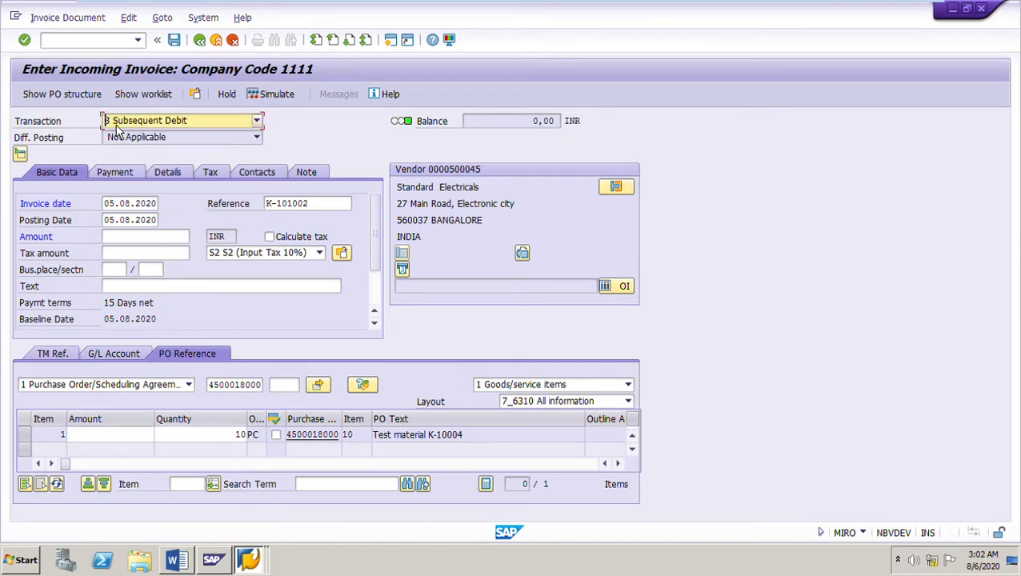
left_click(114, 438)
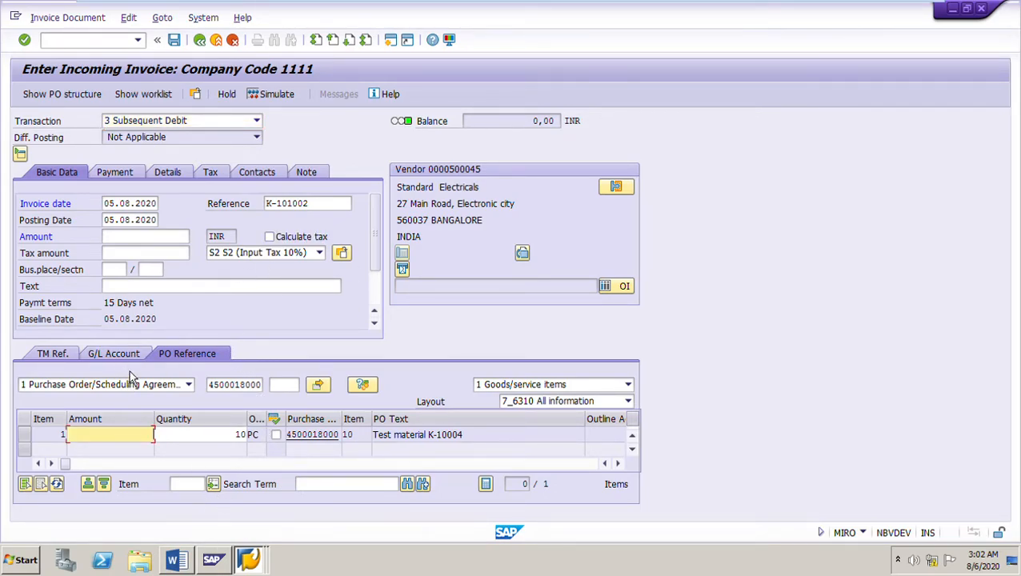
Enter tax amount 10, invoice amount 110 and item 1 amount 100, and confirm the entries
left_click(124, 254)
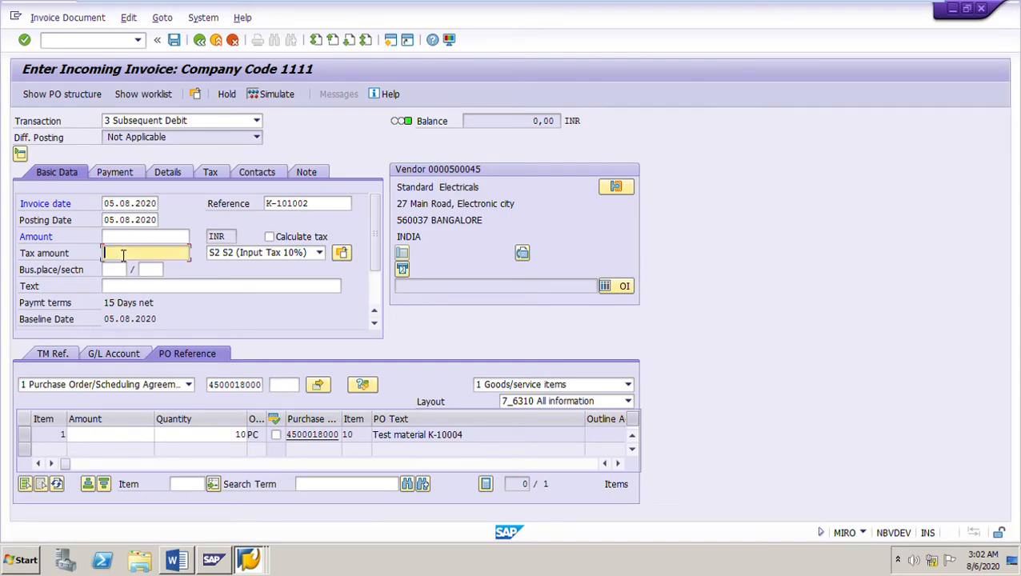
type("10")
left_click(126, 241)
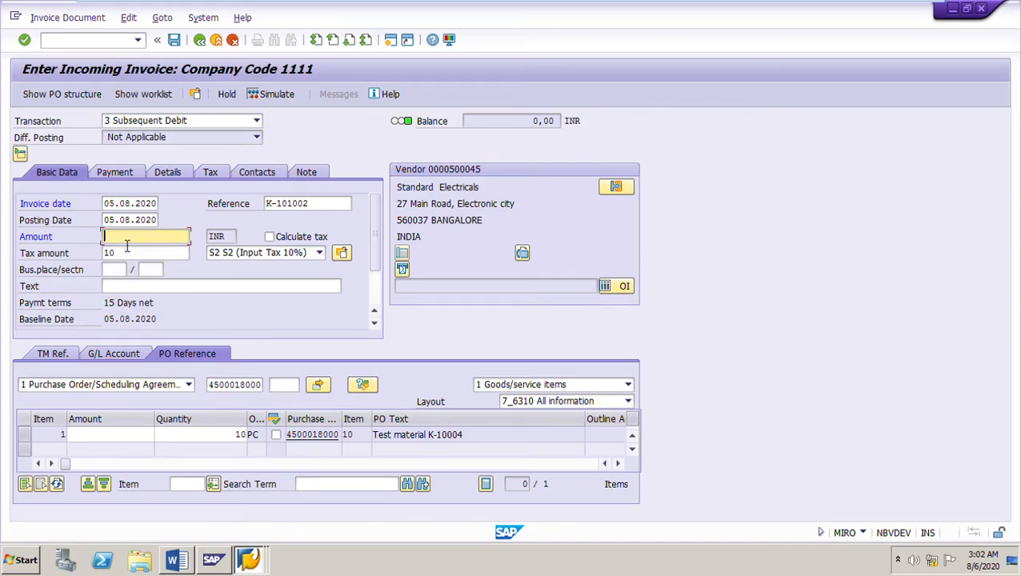
type("110")
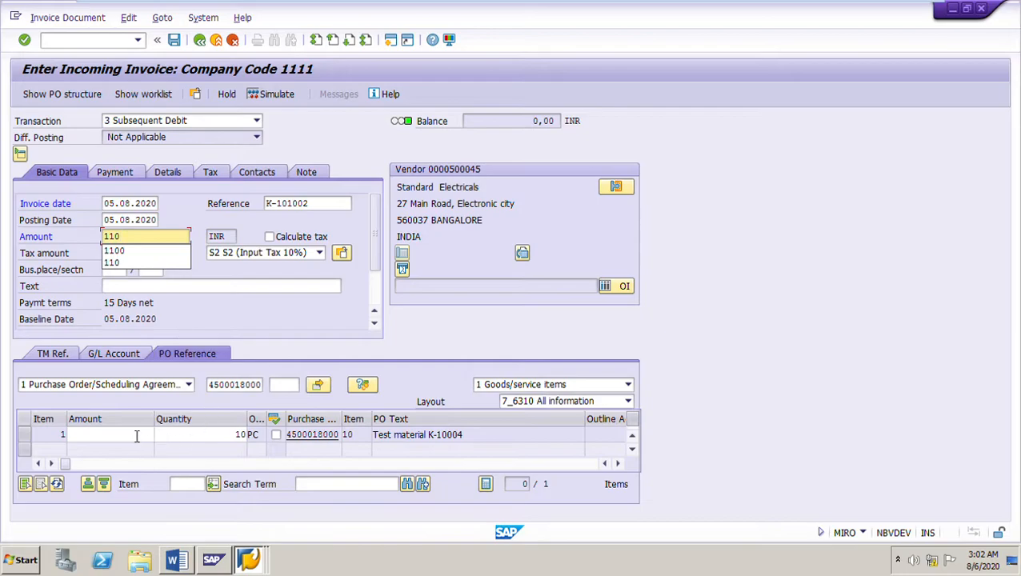
left_click(133, 436)
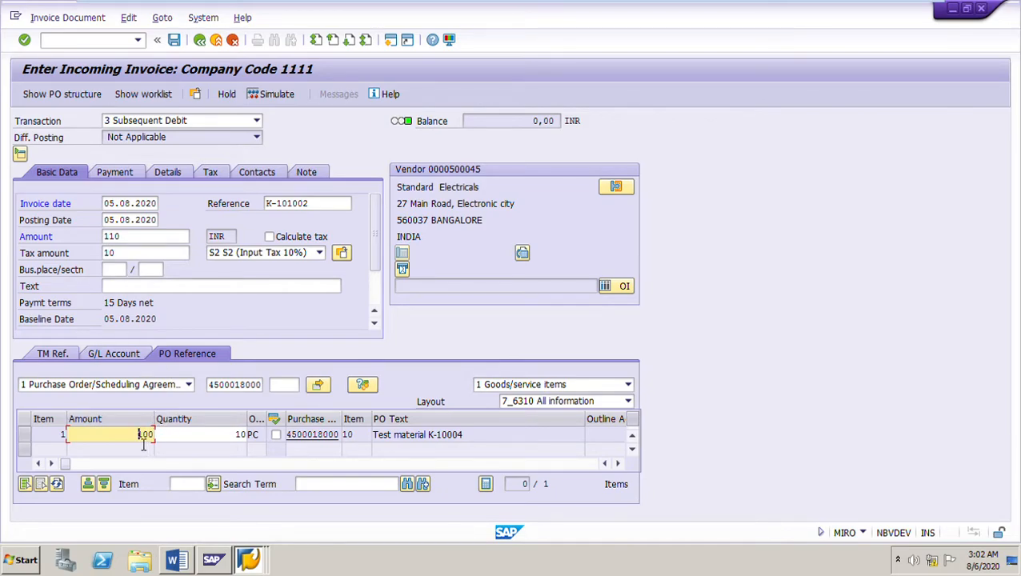
left_click_drag(121, 254, 81, 261)
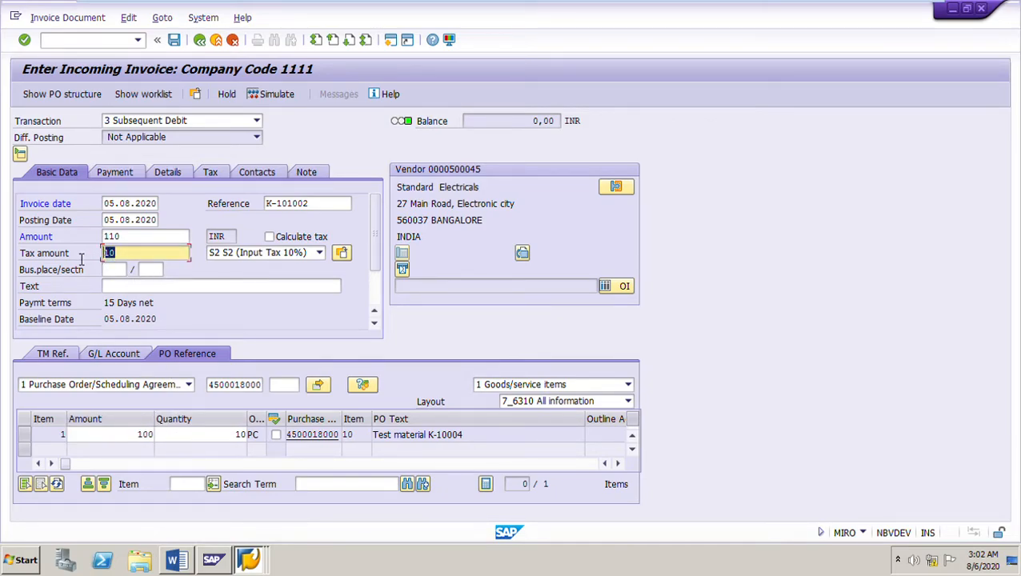
left_click_drag(133, 238, 89, 240)
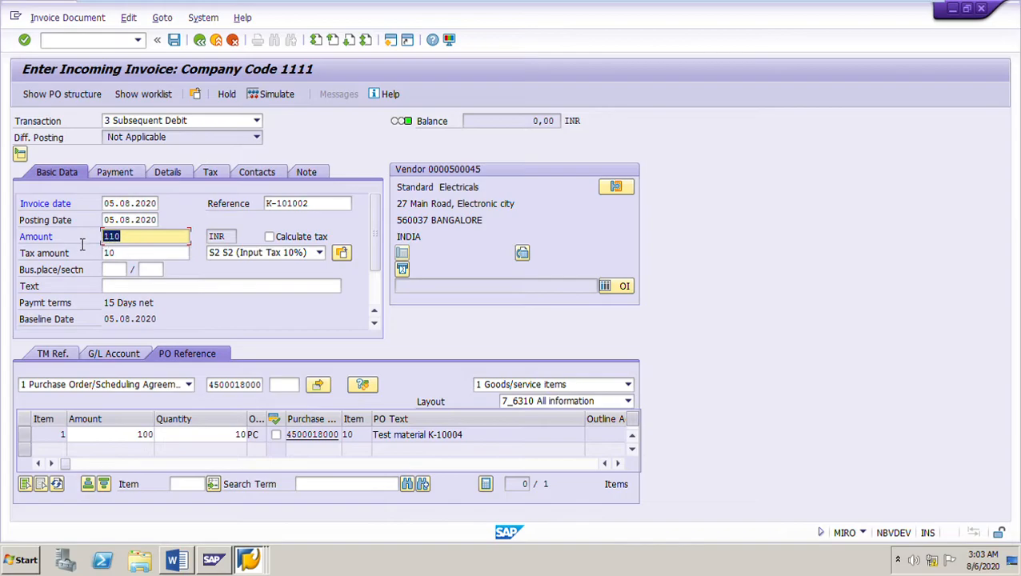
key("Return")
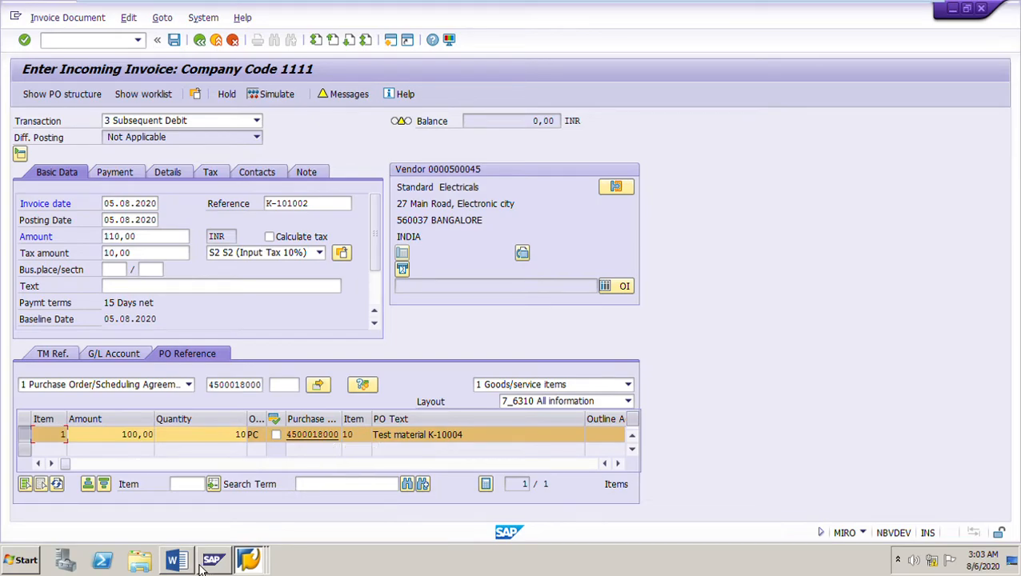
Switch to the Word exercise and read the instructions on entering the one-time vendor as a different invoicing party
left_click(176, 560)
scroll(481, 382, "down", 10)
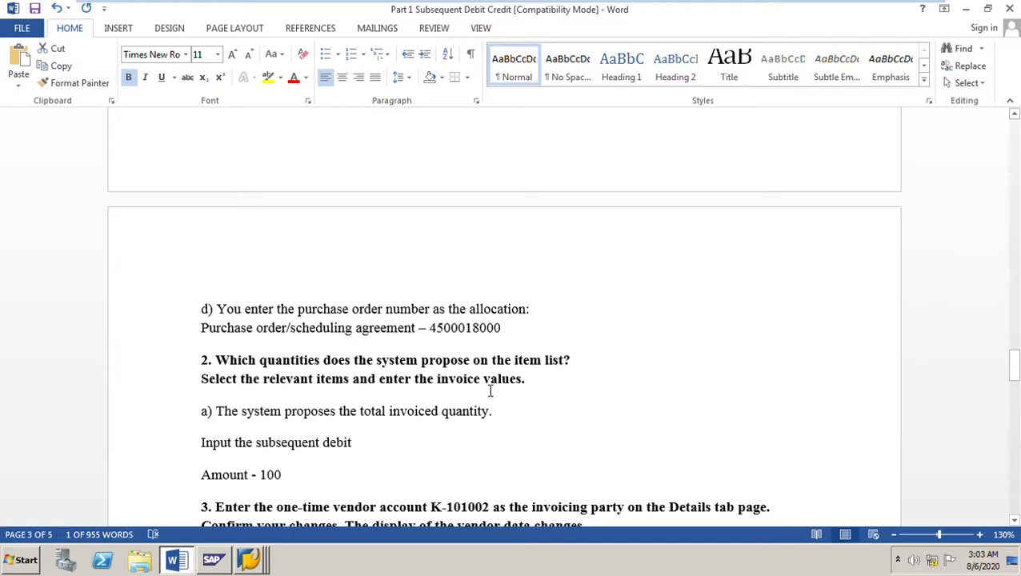
scroll(510, 415, "down", 2)
scroll(510, 415, "down", 3)
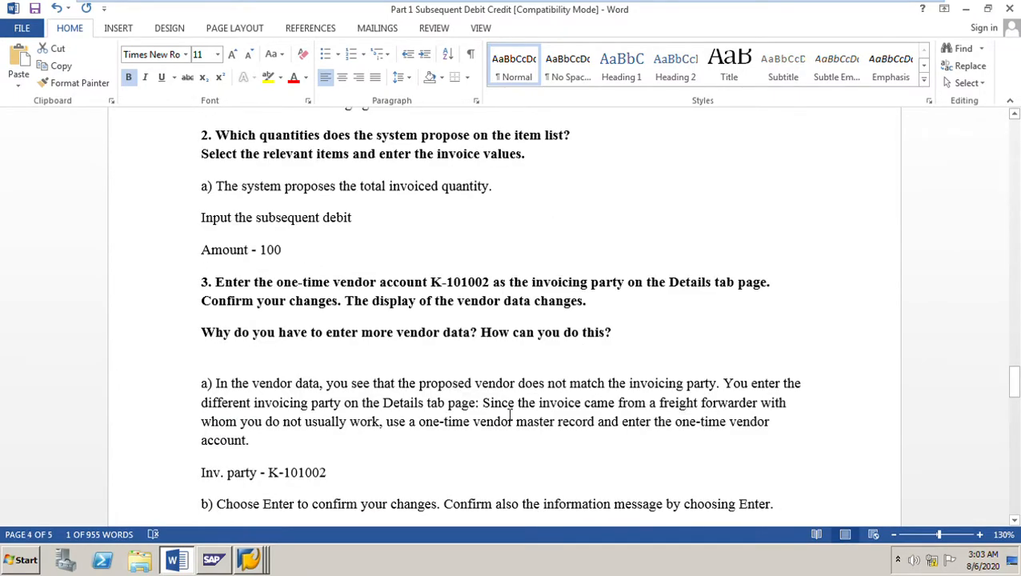
scroll(510, 415, "down", 1)
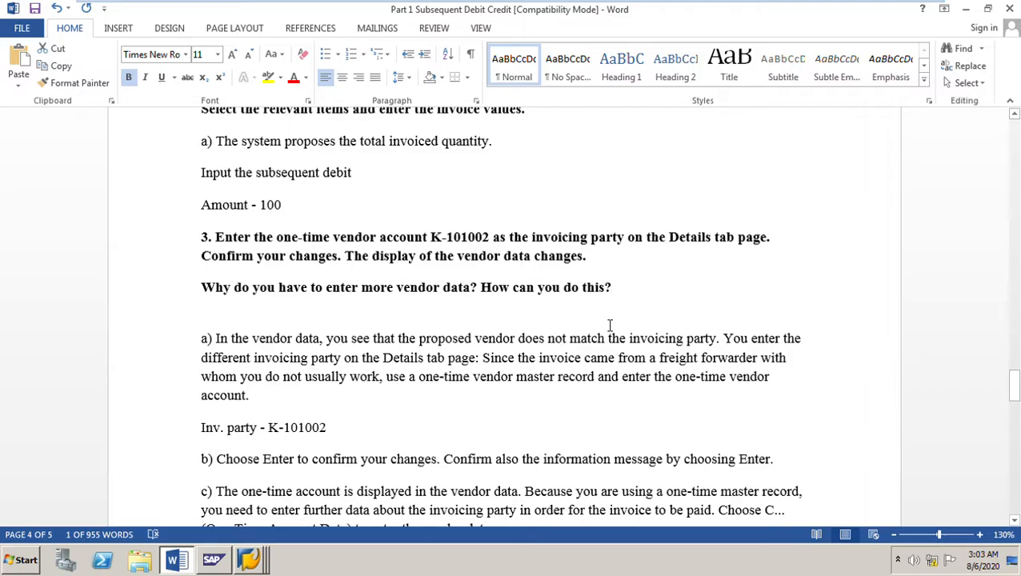
scroll(598, 345, "down", 2)
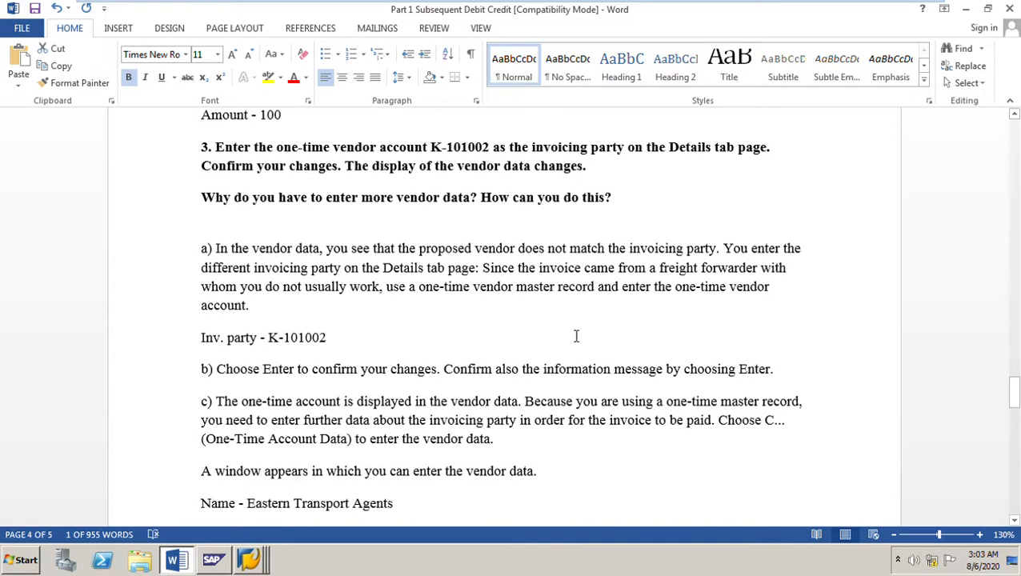
scroll(576, 334, "up", 1)
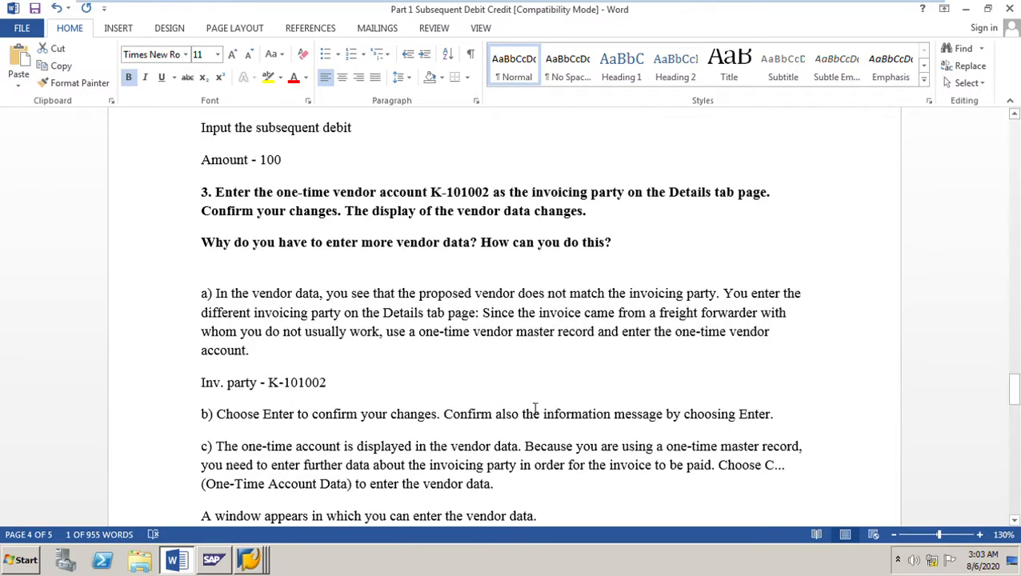
Check the vendor on the exercise's purchase order in its SAP window and return to the incoming invoice
left_click(257, 561)
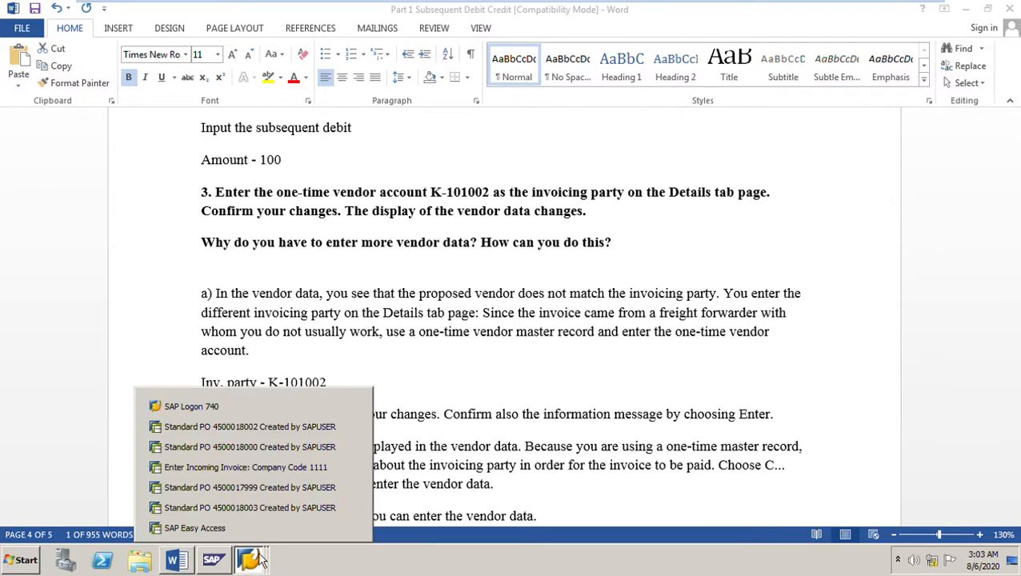
left_click(250, 447)
left_click_drag(293, 122, 326, 125)
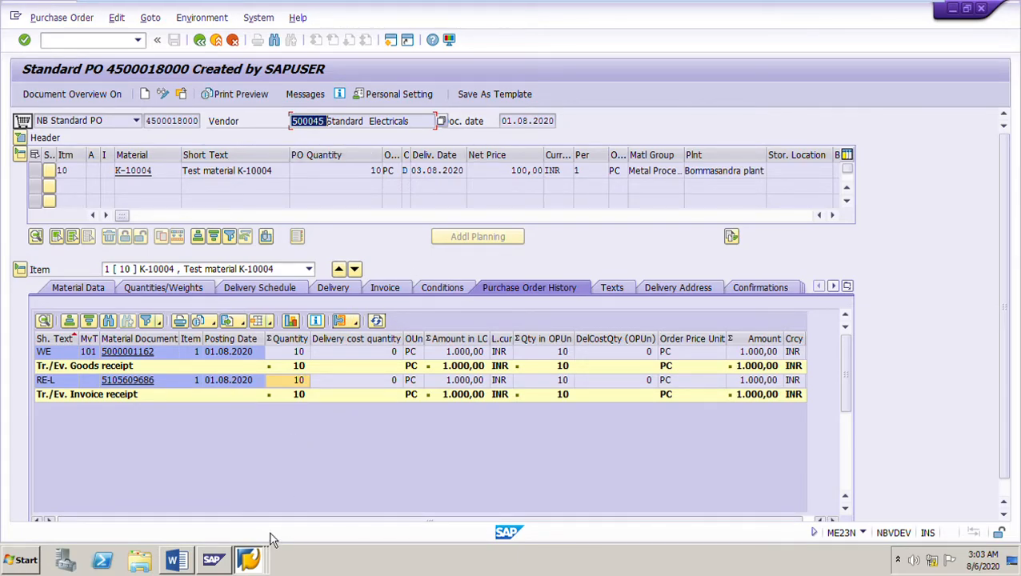
left_click(258, 561)
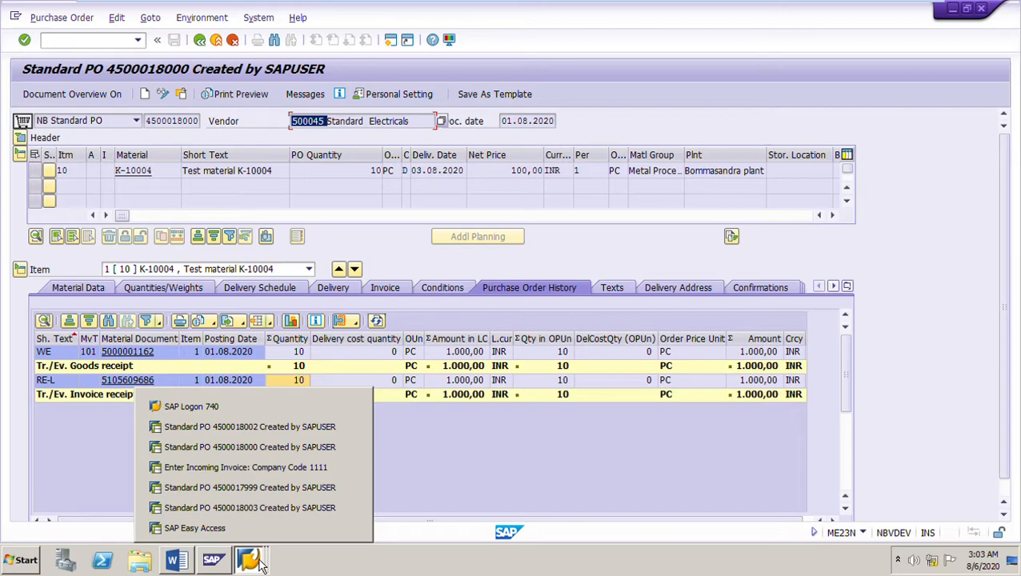
left_click(247, 473)
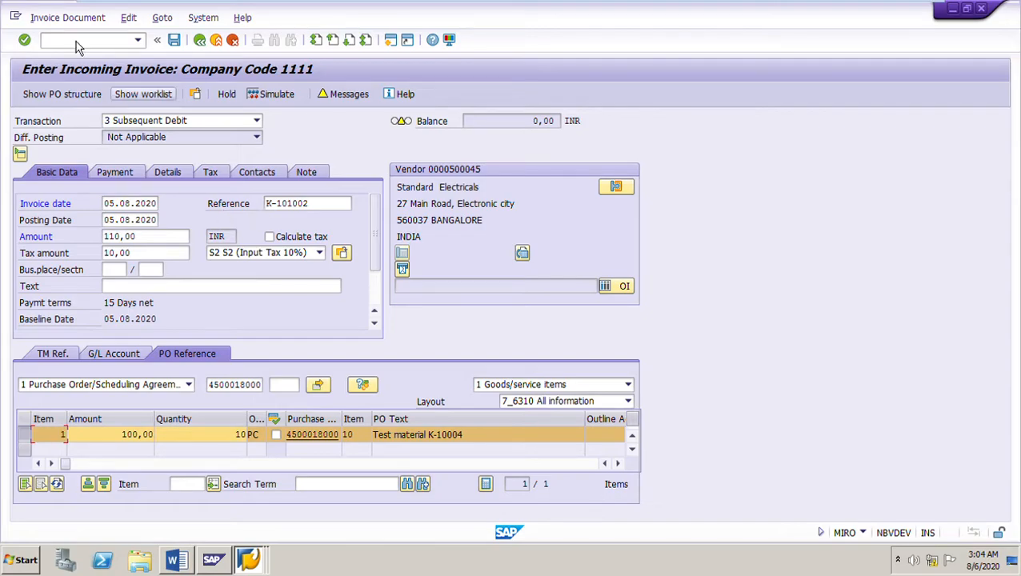
Replace the invoicing party in the invoice details with the one-time vendor account copied from the Word exercise
left_click(167, 177)
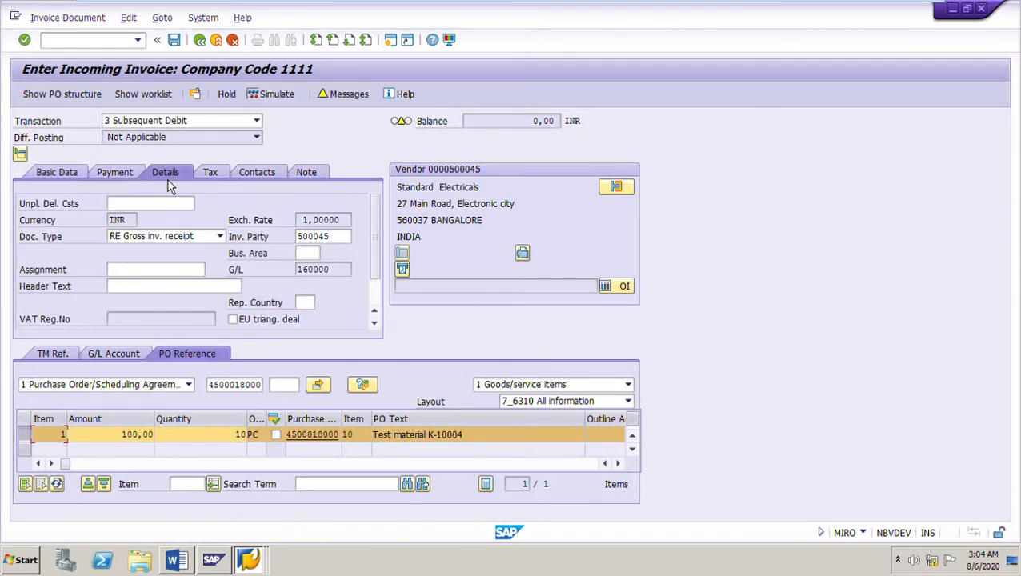
double_click(349, 238)
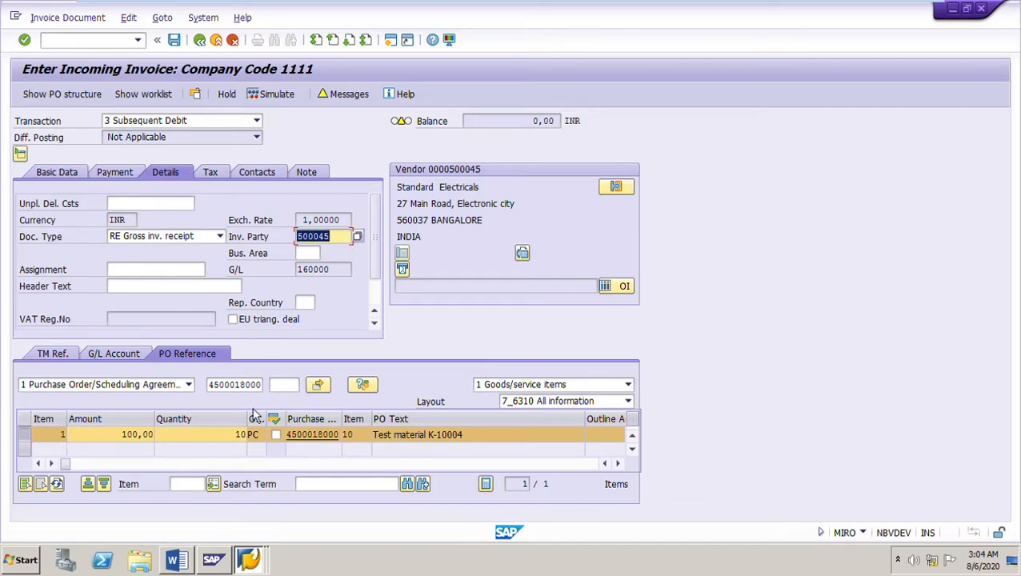
left_click(184, 561)
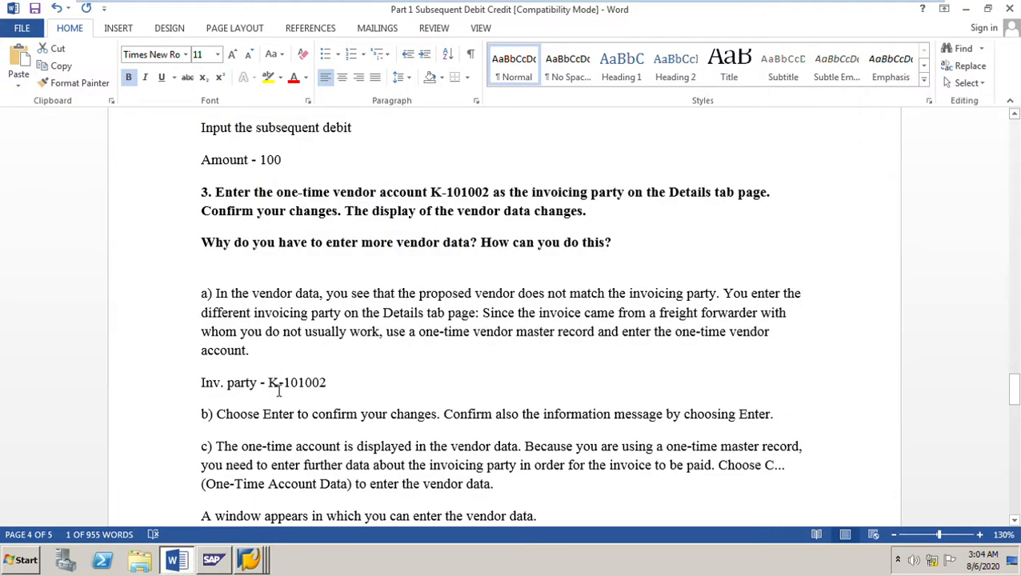
left_click_drag(261, 385, 333, 392)
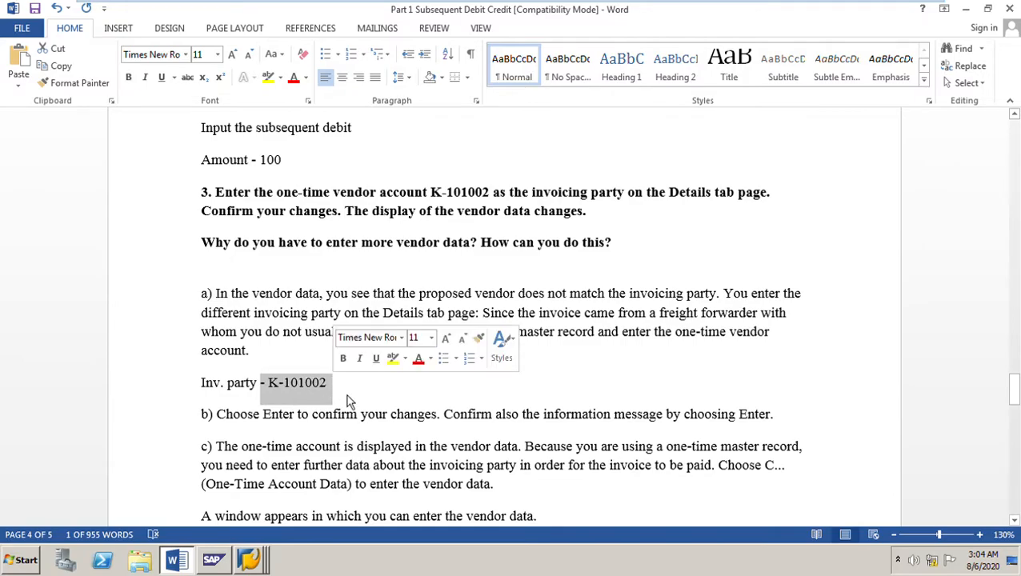
left_click(297, 386)
left_click_drag(269, 386, 321, 392)
key("ctrl+c")
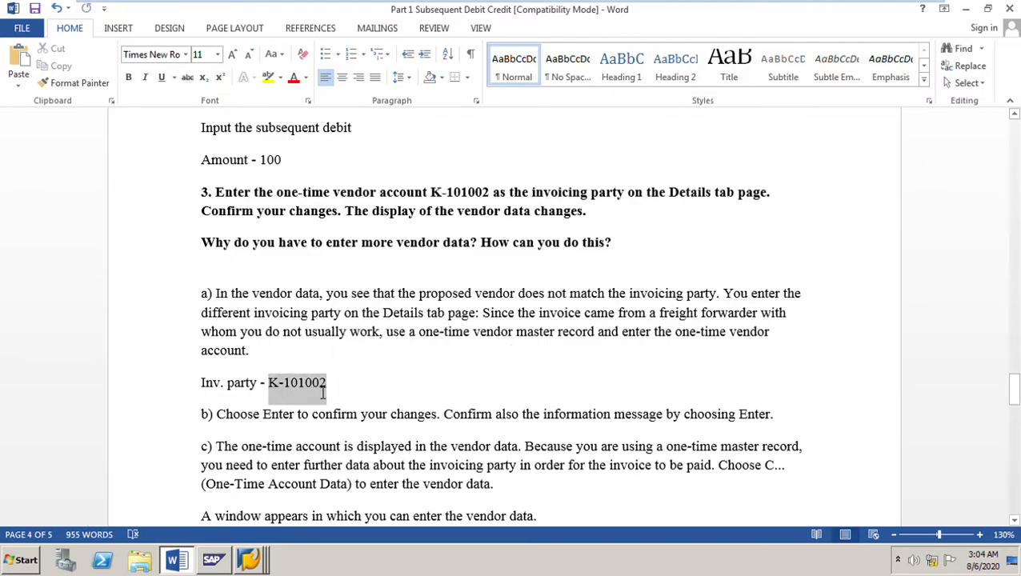
left_click(251, 562)
left_click(248, 466)
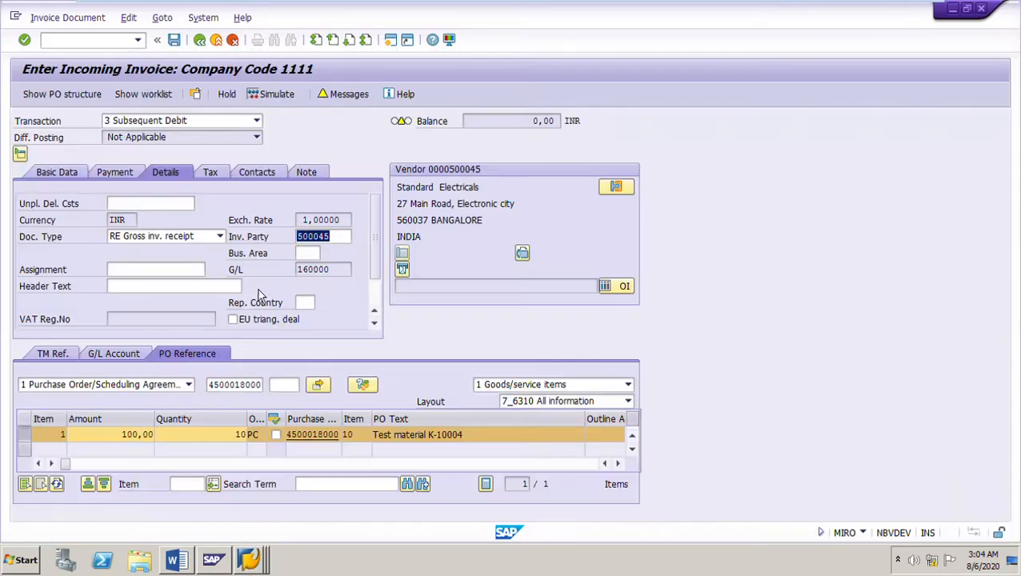
key("ctrl+v")
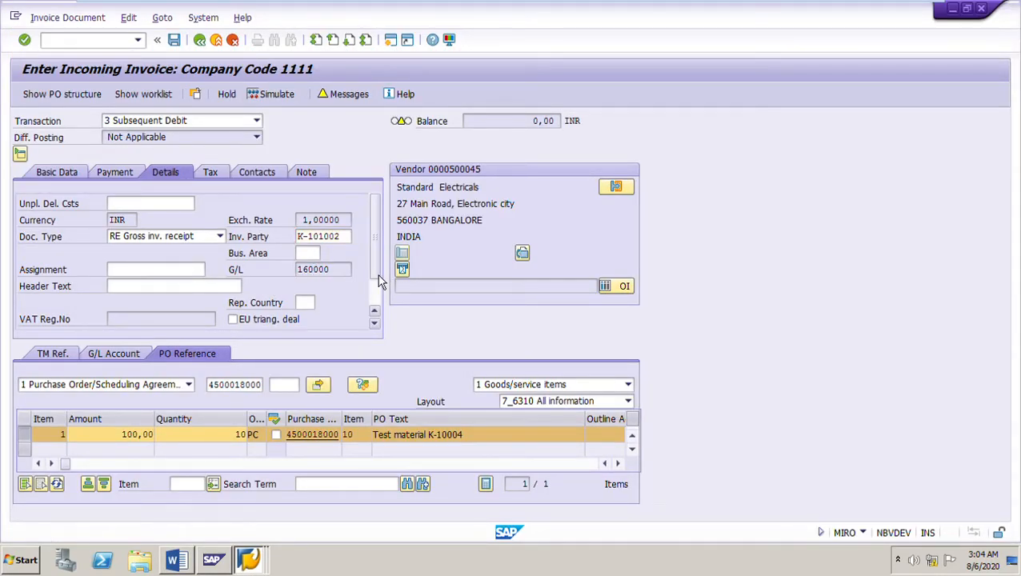
Confirm the changed invoicing party, acknowledge the account change, and open the vendor's one-time account data
key("Return")
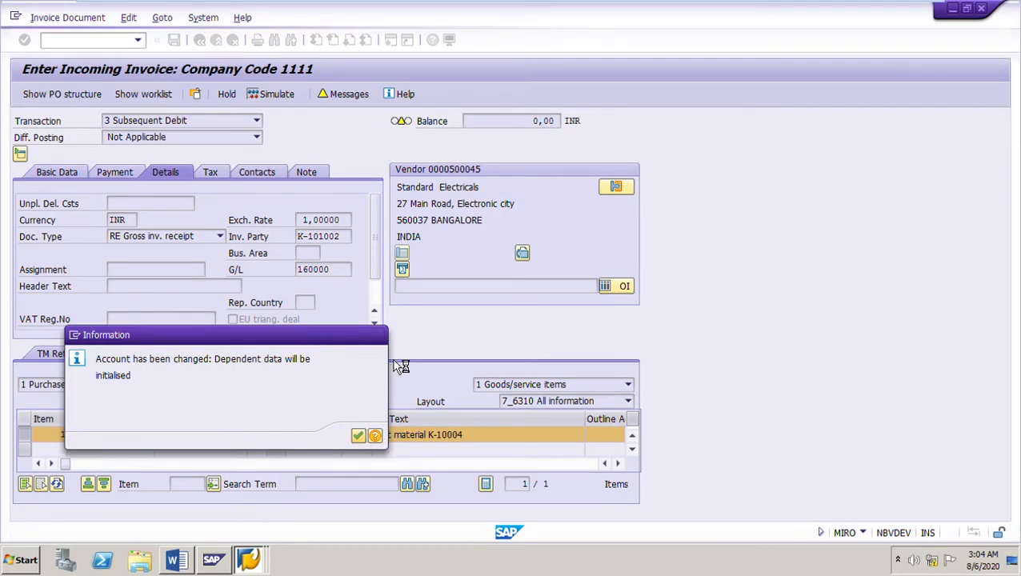
left_click(357, 435)
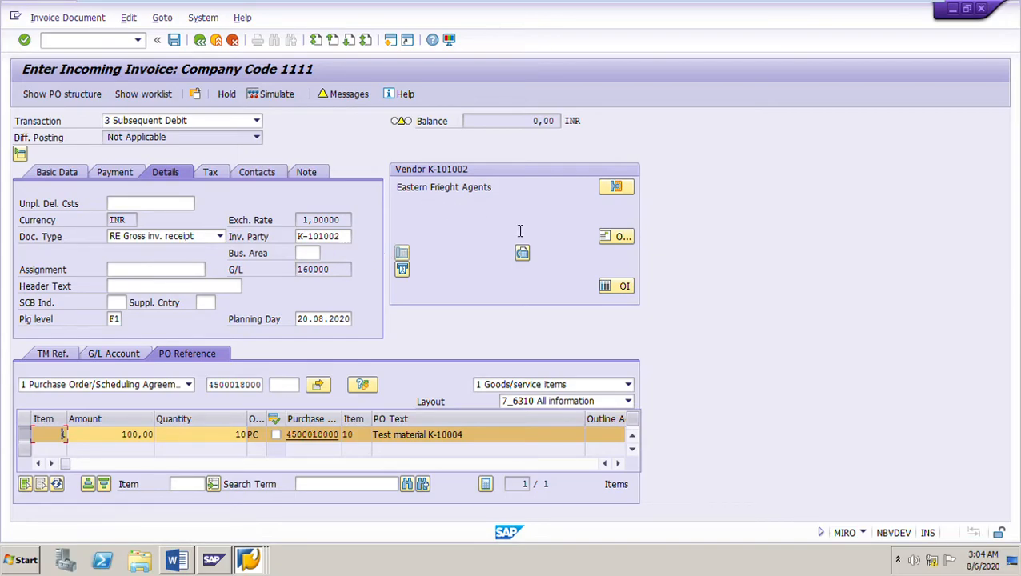
left_click(633, 244)
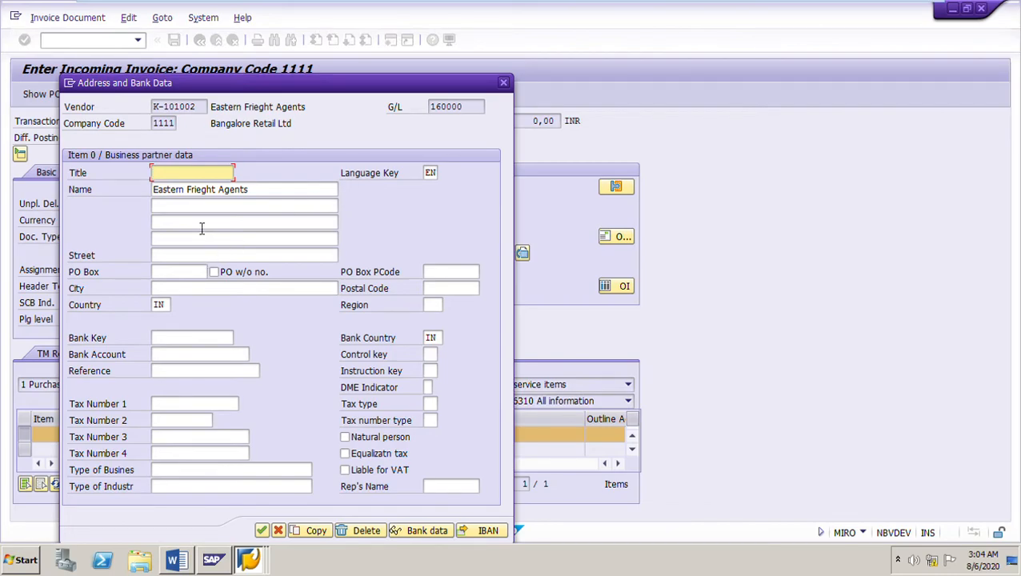
Copy the street address from the Word exercise into the street of the one-time vendor's address data in SAP
left_click(171, 257)
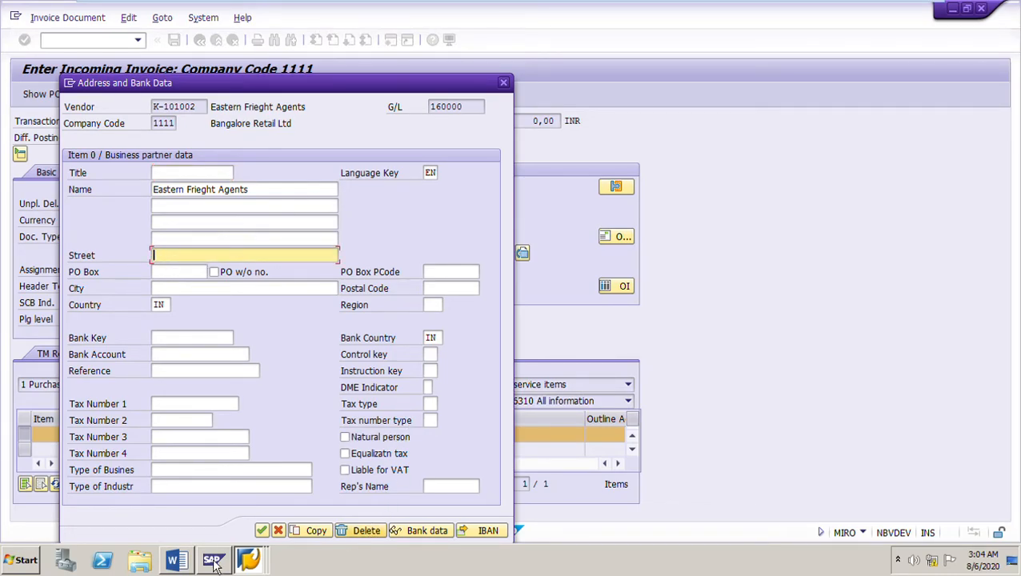
left_click(177, 561)
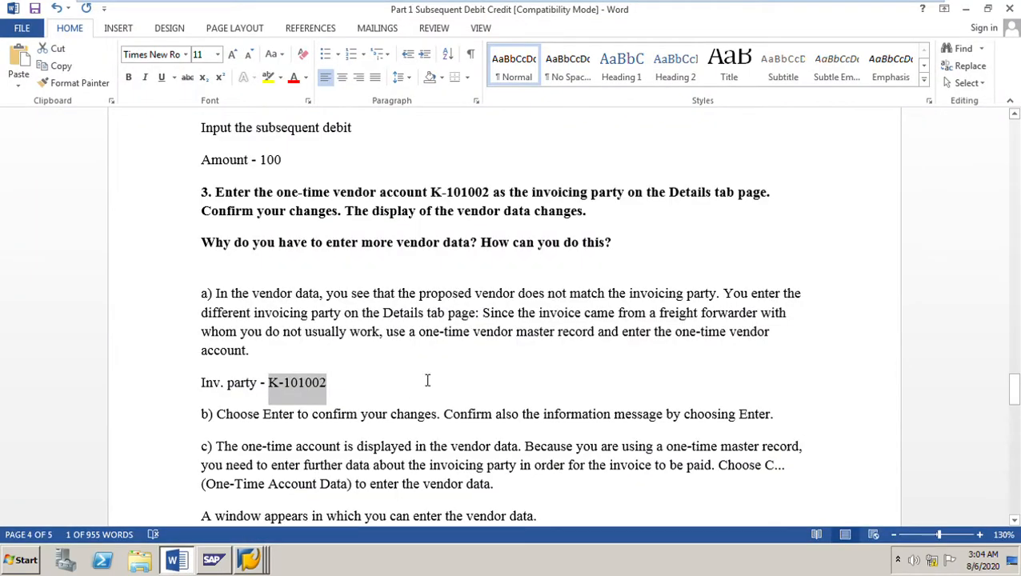
scroll(427, 380, "down", 6)
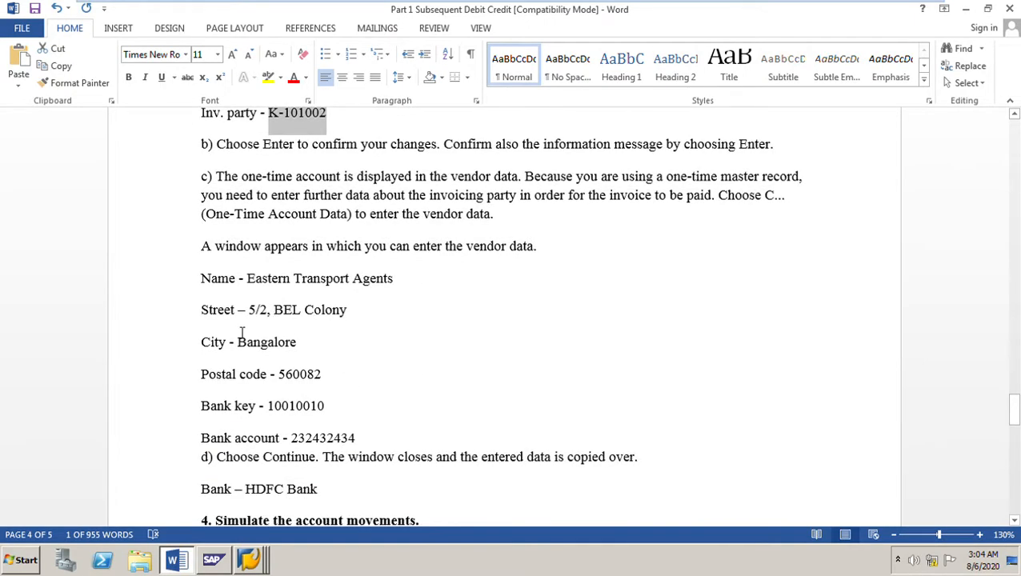
left_click_drag(257, 318, 365, 309)
key("ctrl+c")
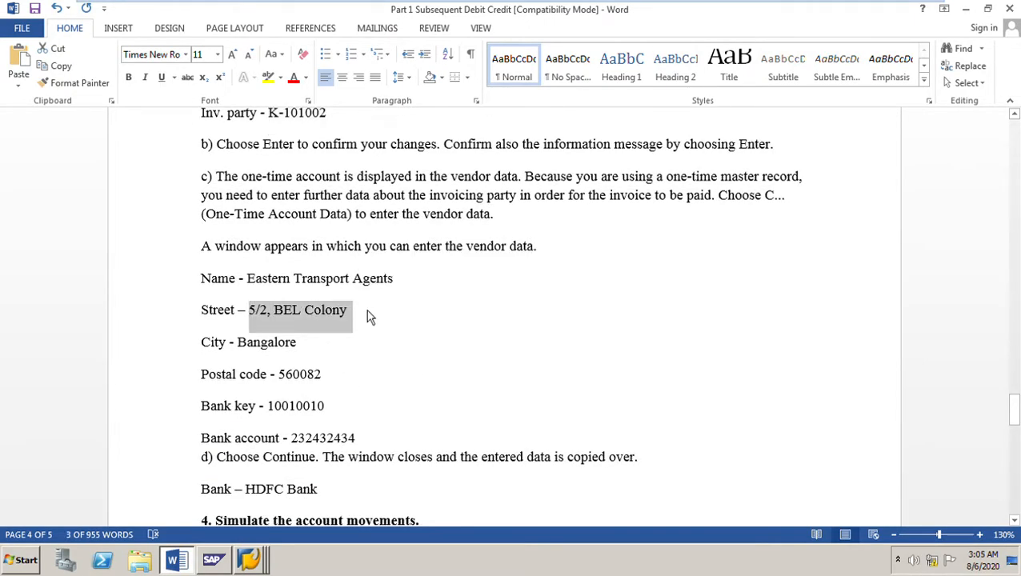
left_click(253, 560)
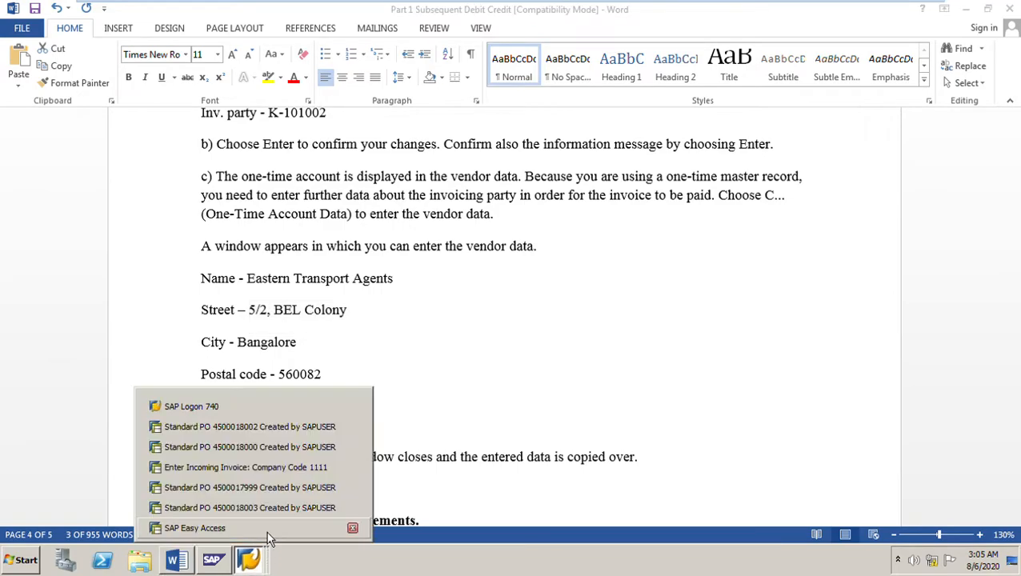
left_click(256, 468)
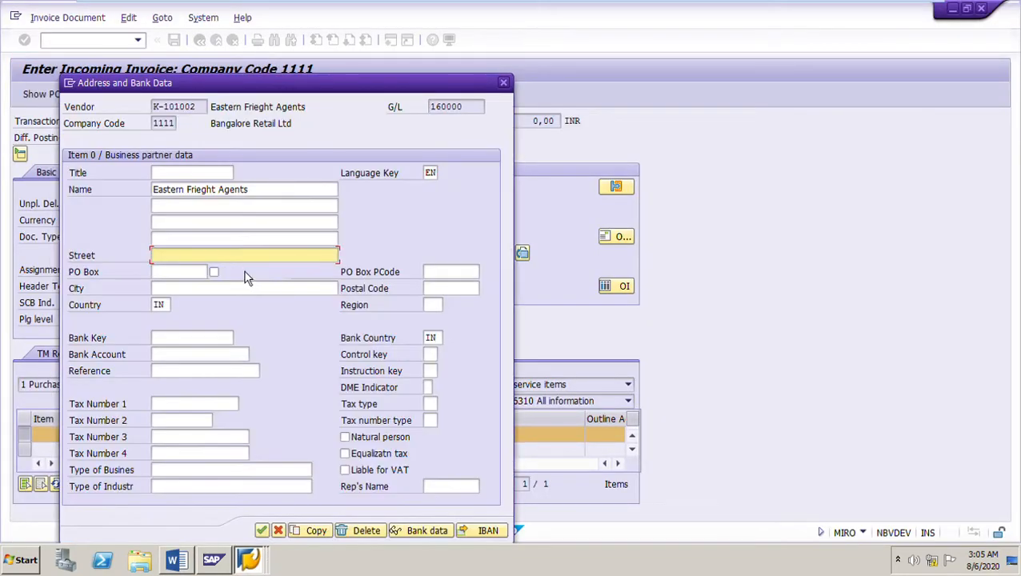
key("ctrl+v")
Complete the one-time vendor's address with the exercise's city and postal code, and region 10 Karnataka
left_click(188, 290)
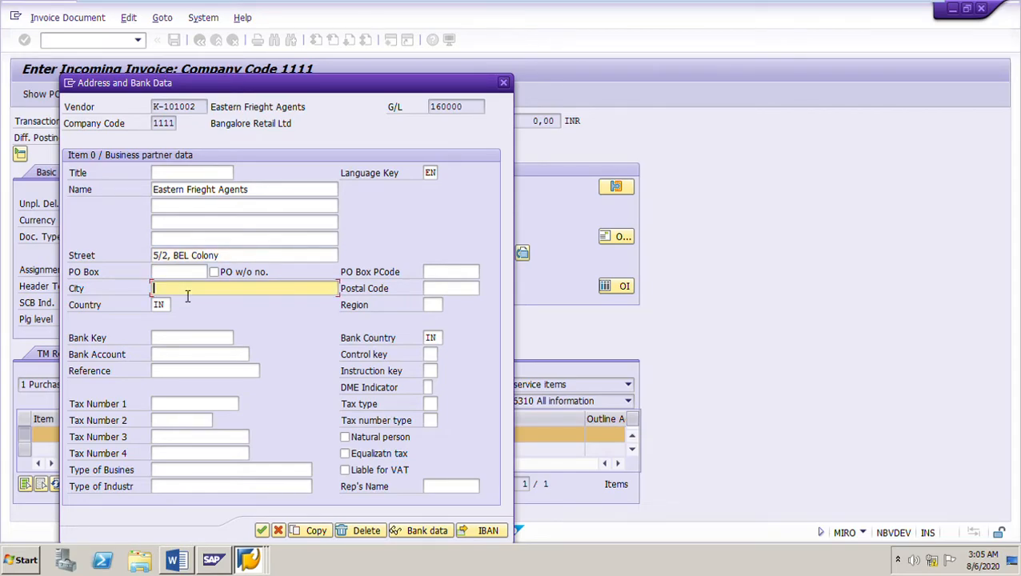
type("B")
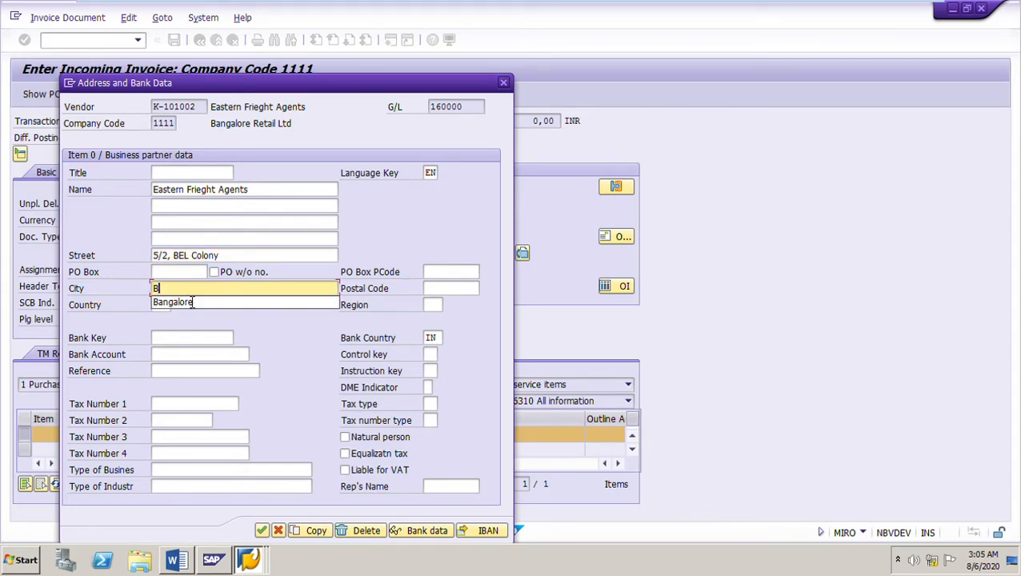
left_click(191, 304)
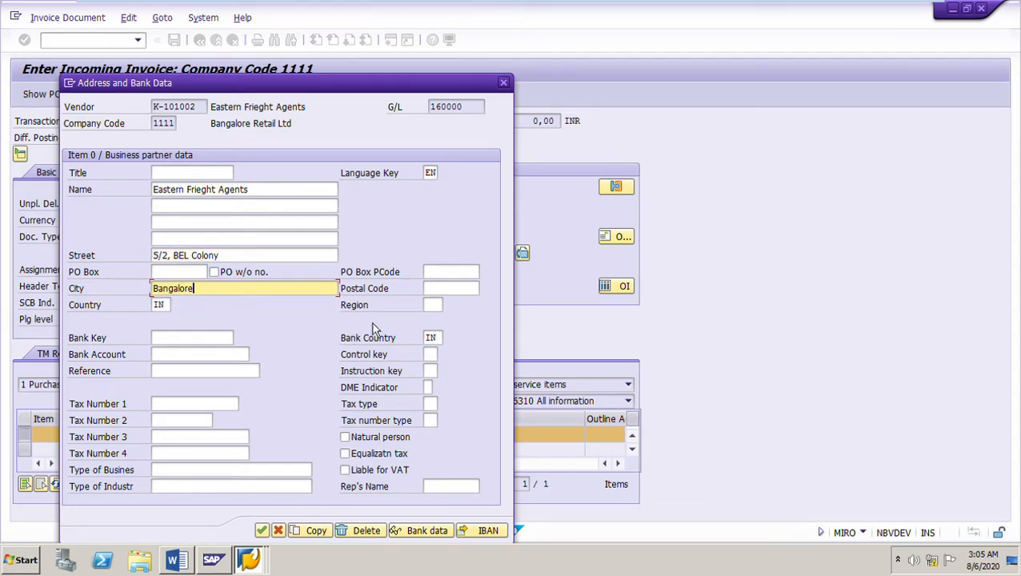
left_click(444, 290)
type("56")
left_click(445, 303)
left_click(443, 307)
left_click(449, 306)
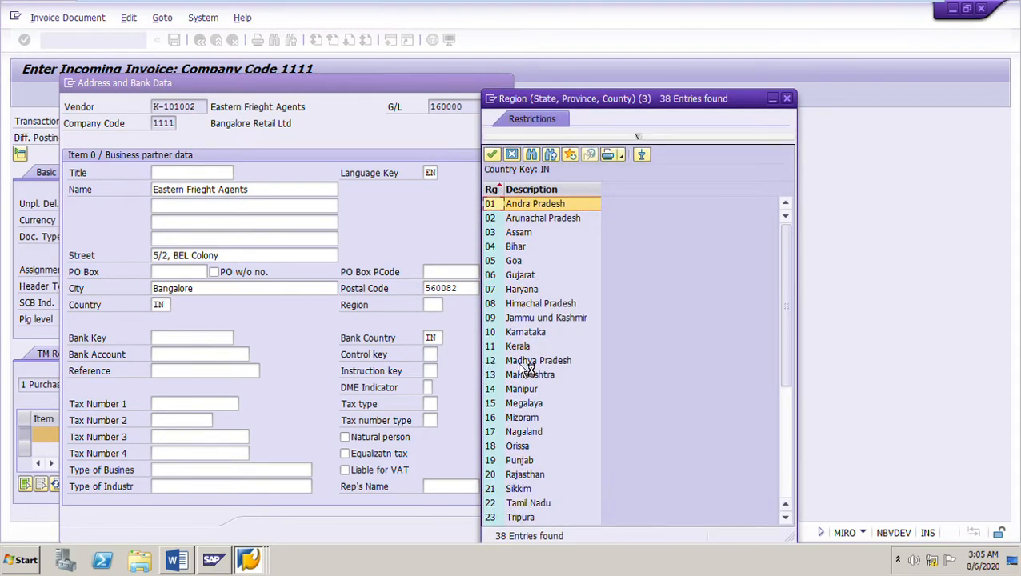
double_click(526, 333)
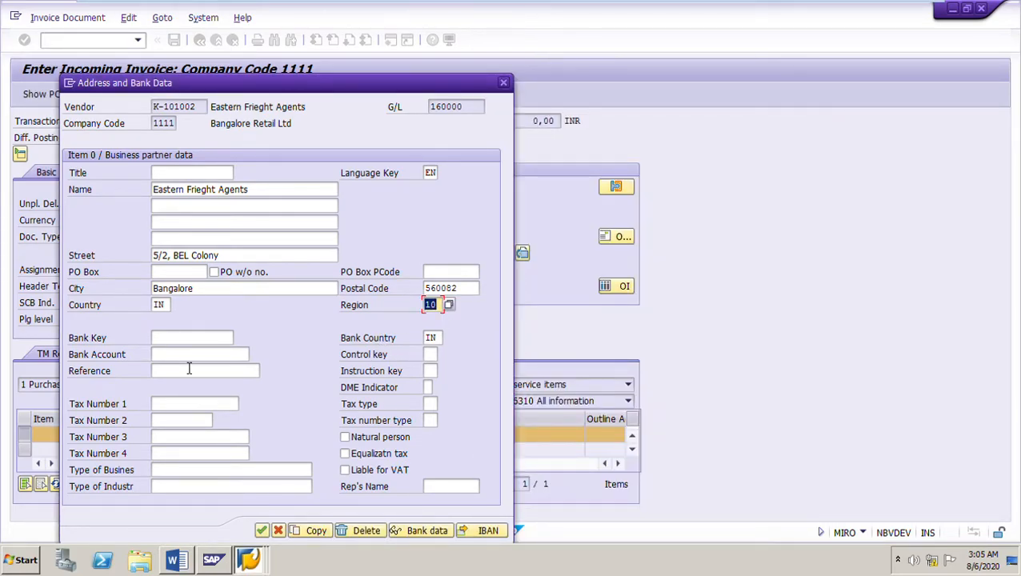
Copy bank key 10010010 from the Word exercise into the one-time vendor's bank data in SAP
left_click(184, 340)
left_click(176, 560)
scroll(284, 462, "down", 1)
scroll(284, 462, "down", 1)
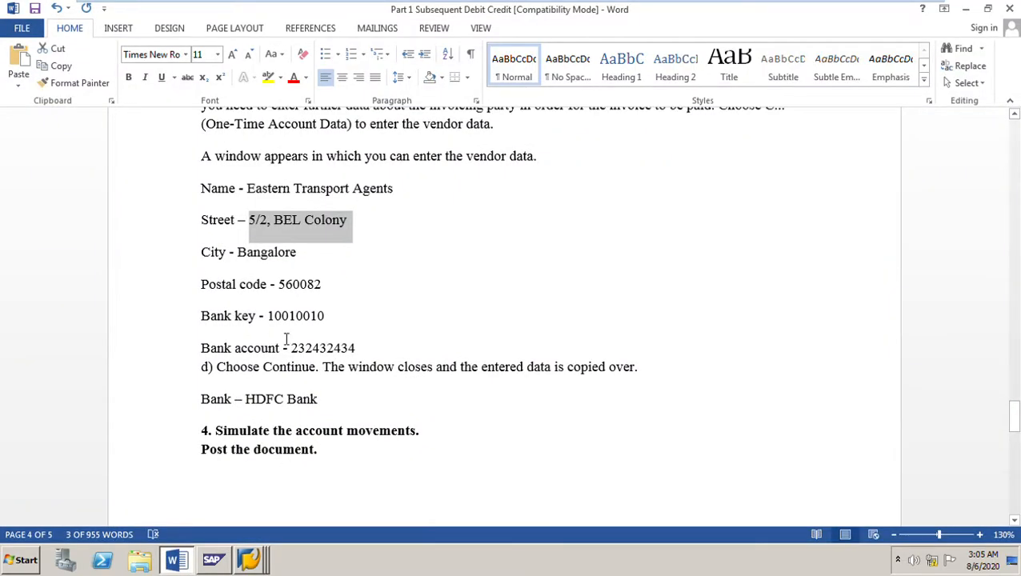
left_click_drag(268, 318, 344, 321)
key("ctrl+c")
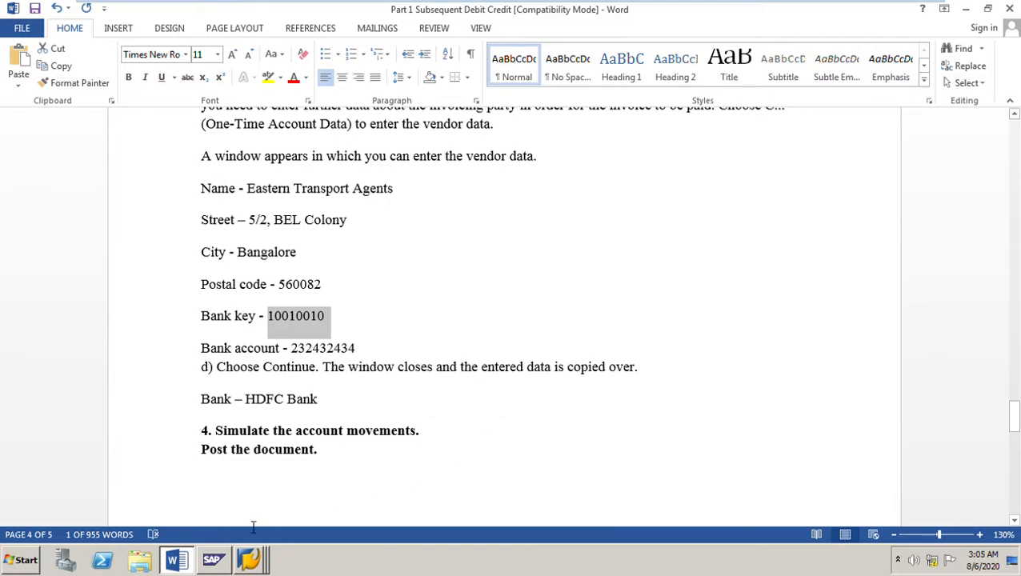
mouse_move(248, 560)
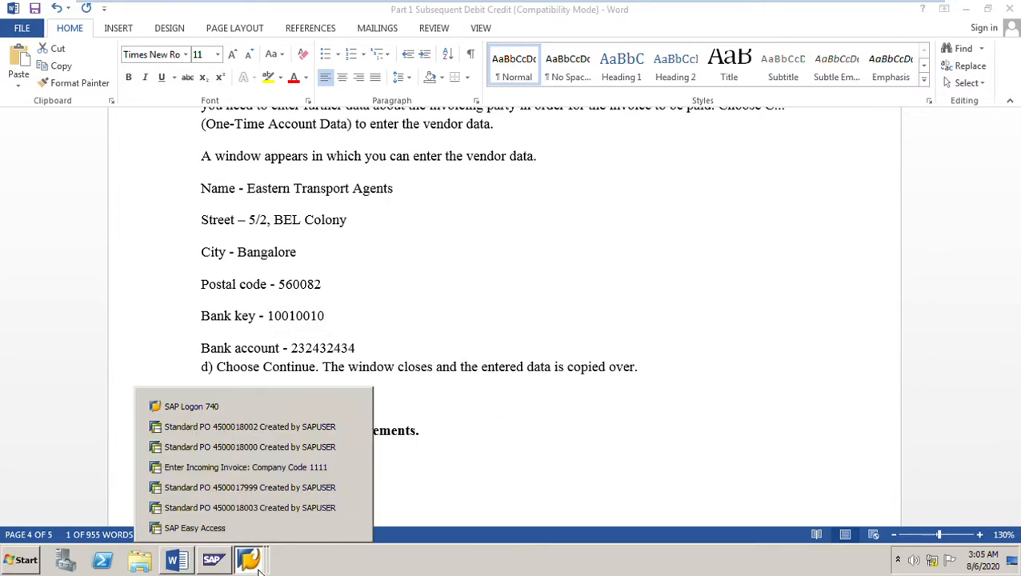
left_click(240, 467)
key("ctrl+v")
key("Tab")
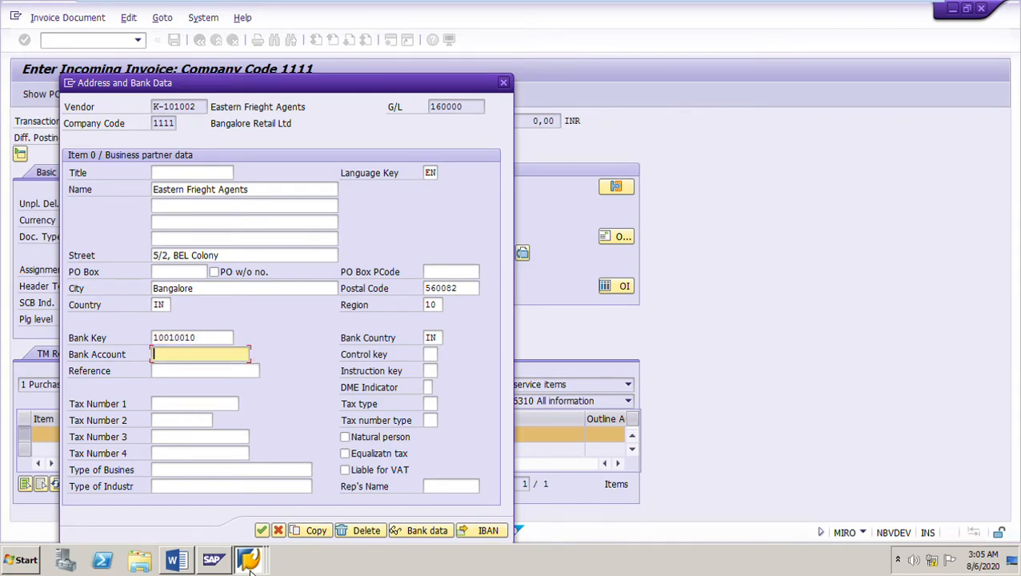
Copy the bank account number from the Word exercise into the vendor's bank data in SAP and accept the one-time account data
left_click(193, 567)
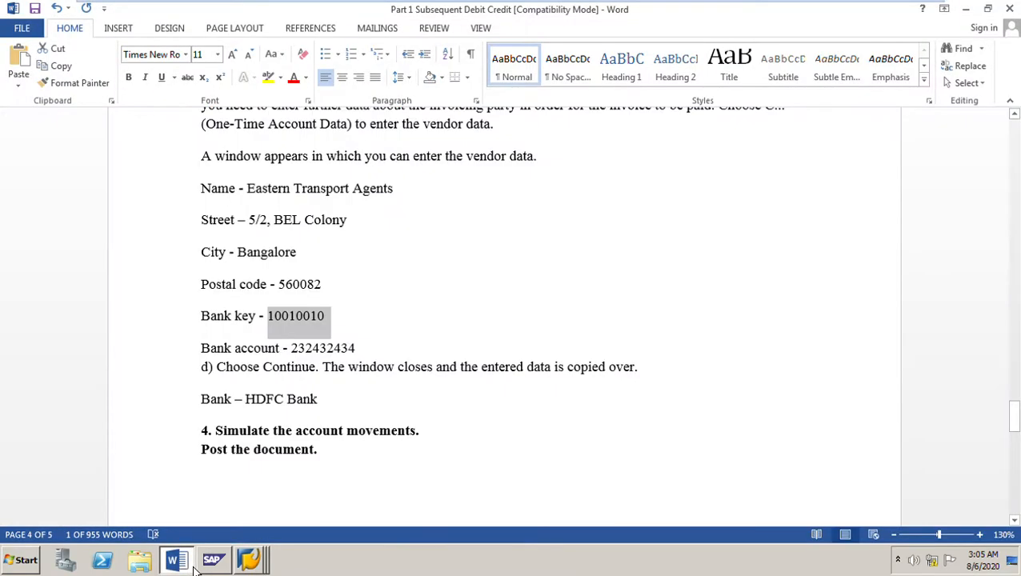
left_click(290, 349)
left_click_drag(303, 355, 361, 353)
key("ctrl+c")
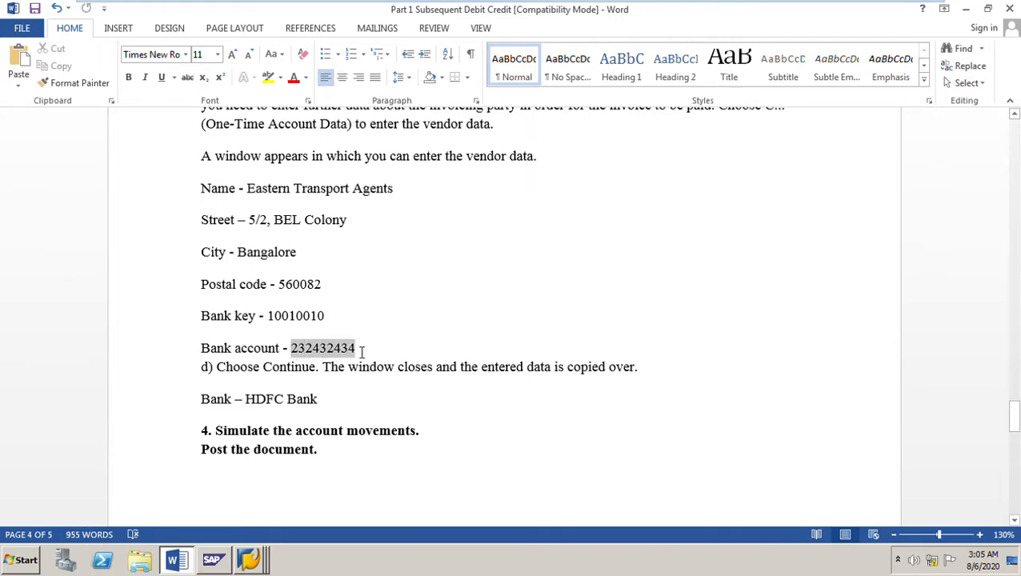
right_click(255, 561)
left_click(271, 472)
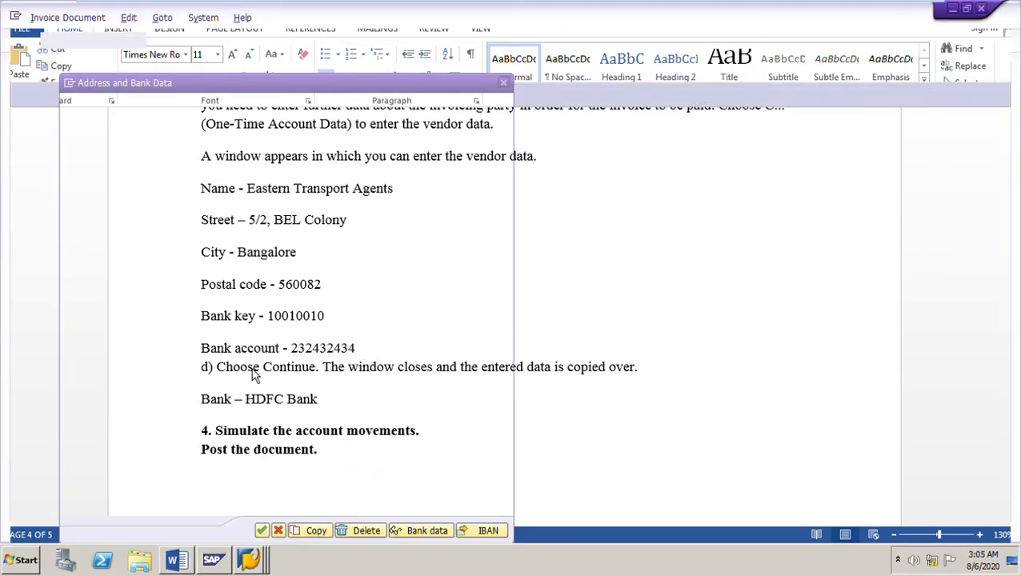
key("ctrl+v")
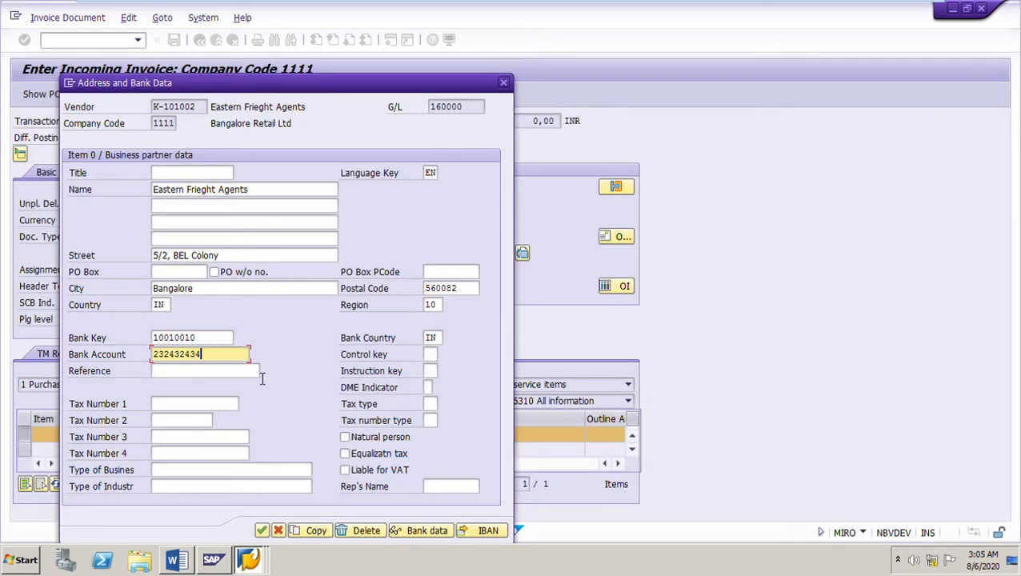
left_click(264, 531)
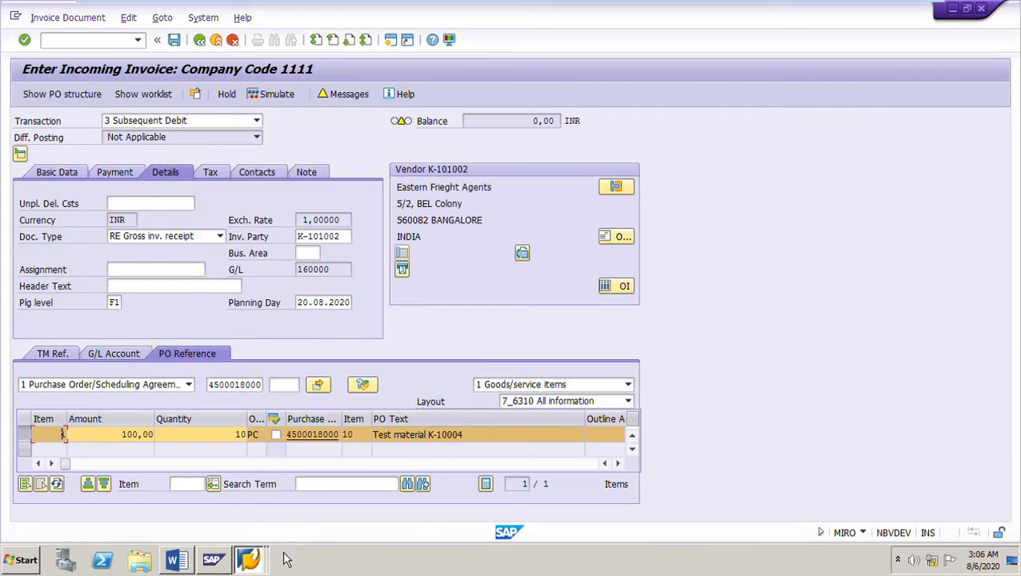
Read the Word exercise's instructions on simulating and posting the document, and return to the incoming invoice in SAP
left_click(177, 560)
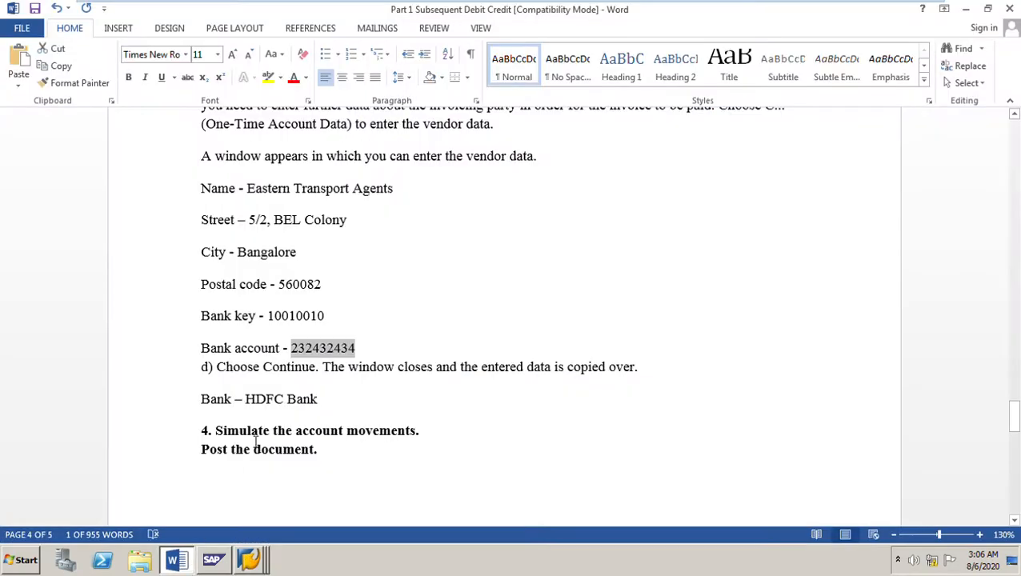
scroll(392, 421, "down", 3)
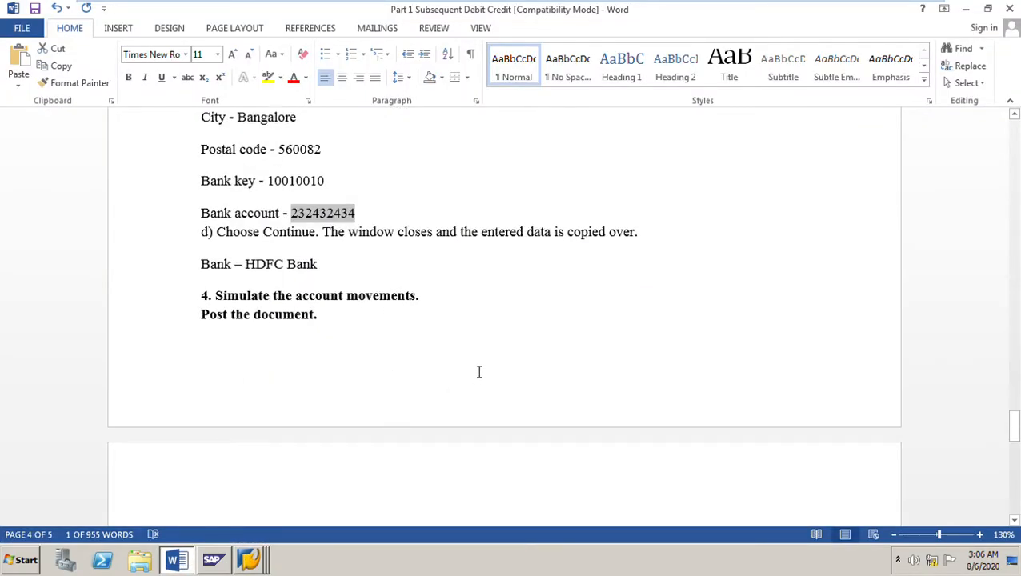
scroll(479, 372, "down", 3)
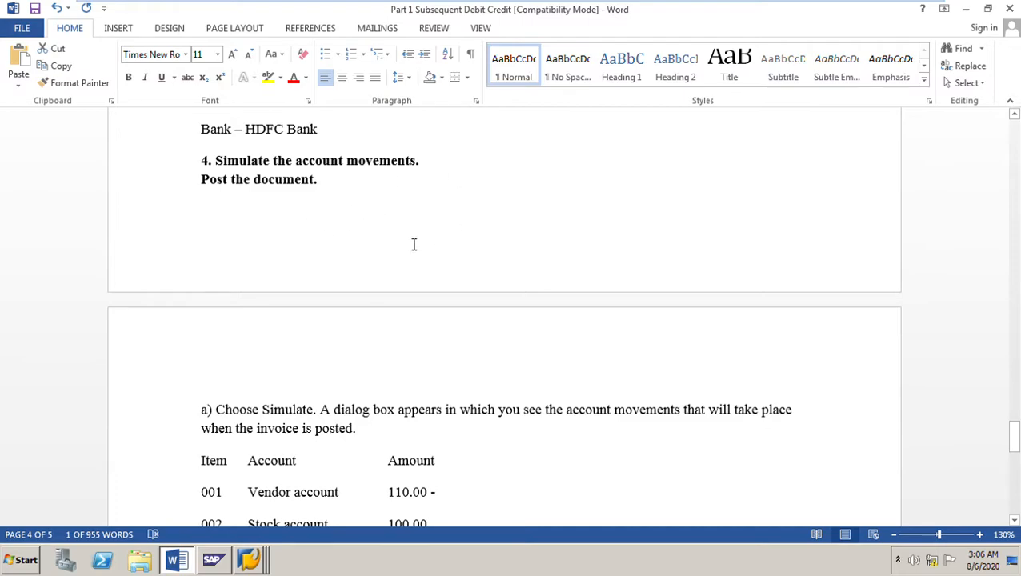
scroll(384, 267, "down", 2)
left_click(252, 559)
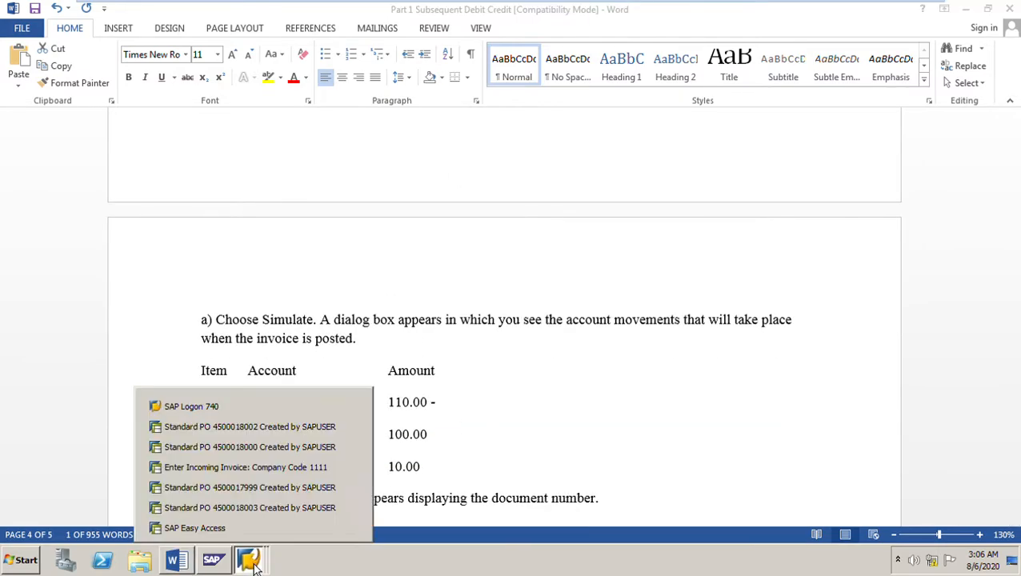
left_click(240, 467)
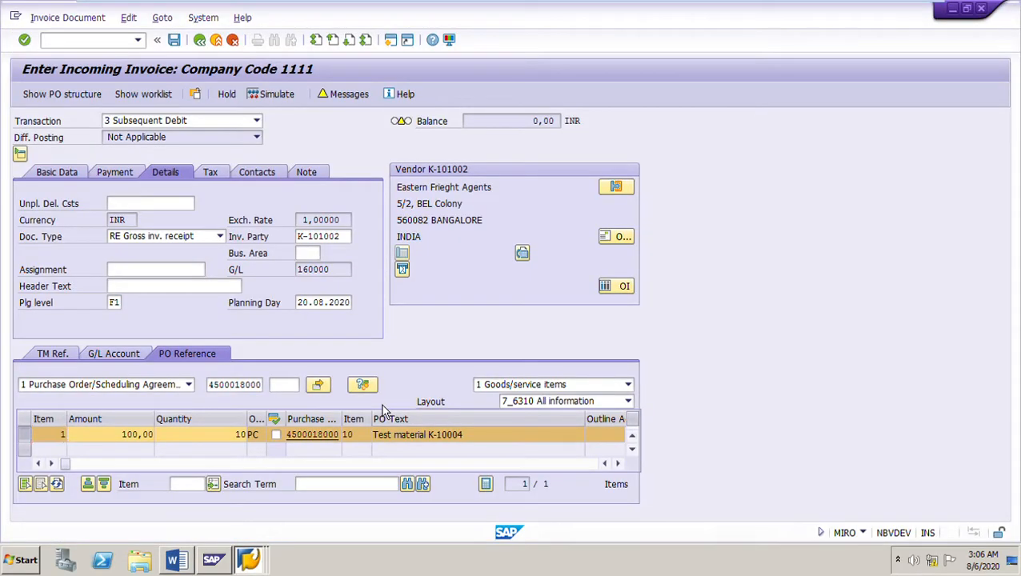
Simulate the invoice posting, examine the vendor, material and input tax line amounts, and return to the invoice
left_click(272, 95)
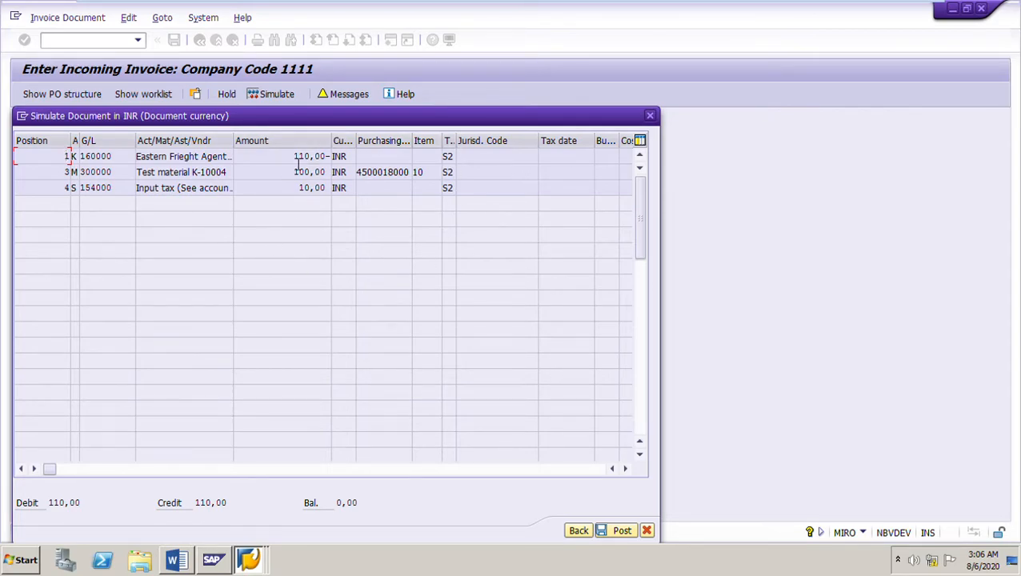
left_click_drag(296, 162, 360, 163)
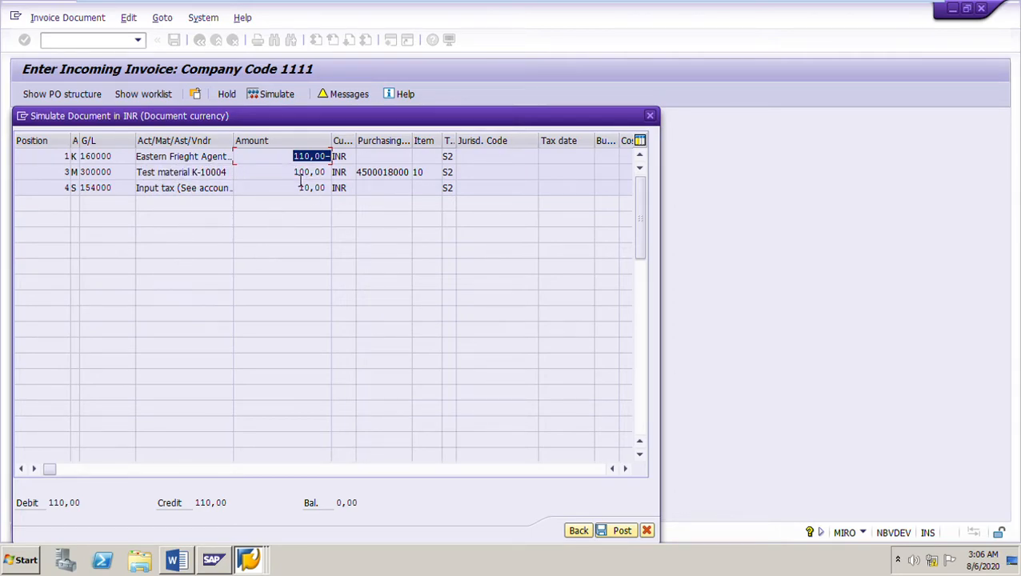
left_click(295, 172)
left_click_drag(294, 173, 369, 175)
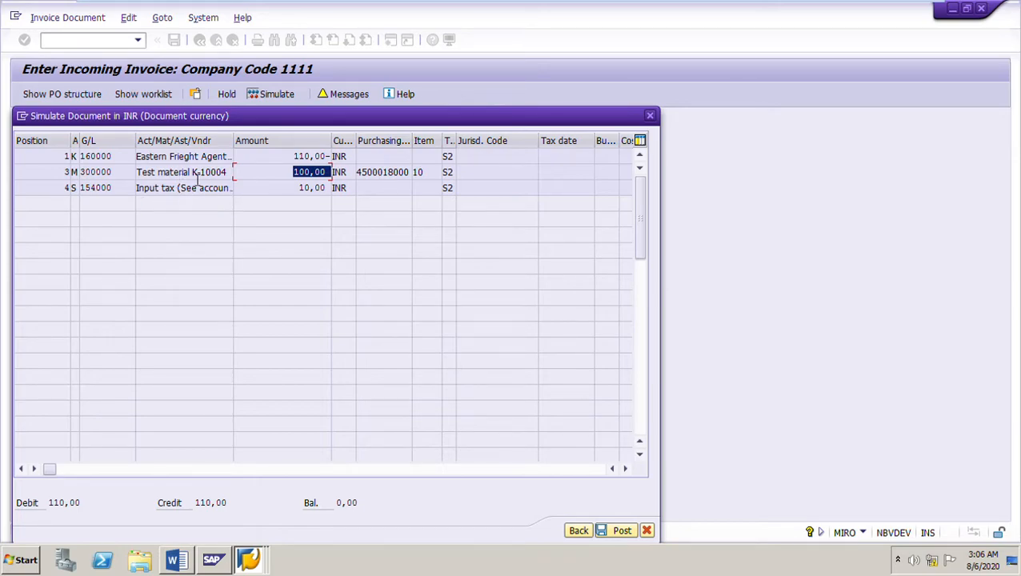
mouse_move(237, 153)
left_mouse_down()
mouse_move(258, 153)
mouse_move(249, 157)
left_mouse_up()
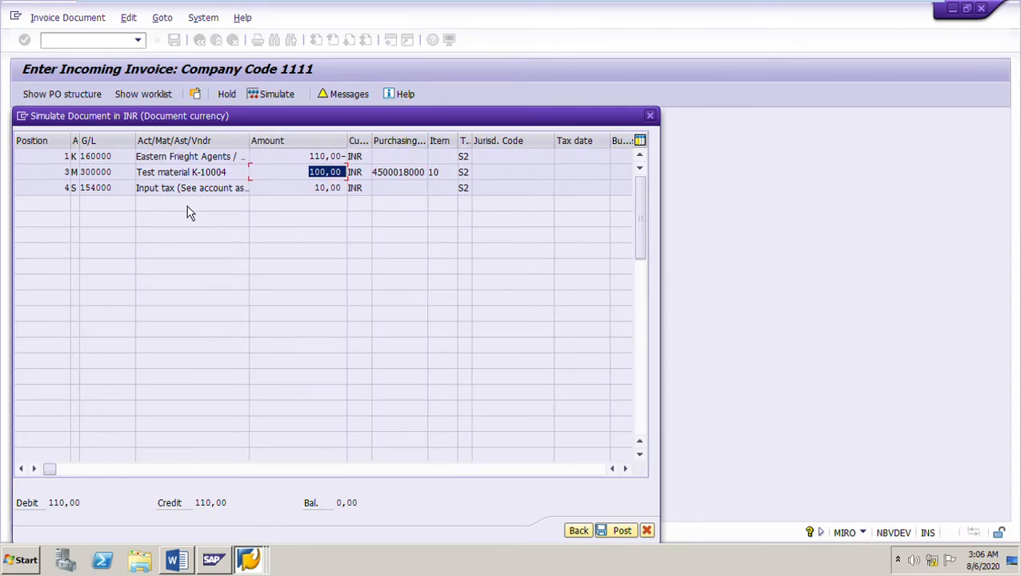
left_click(321, 192)
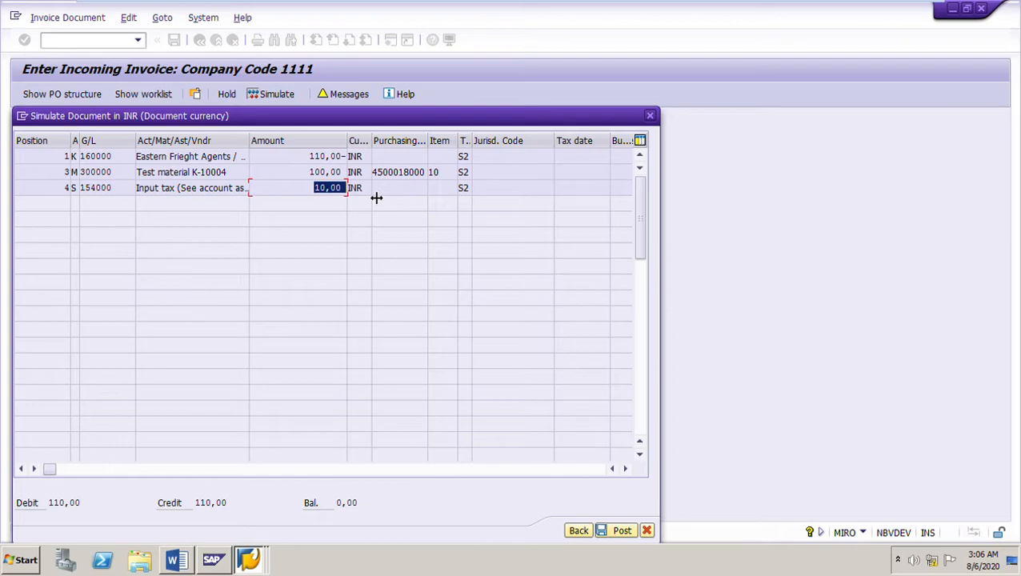
left_click(580, 533)
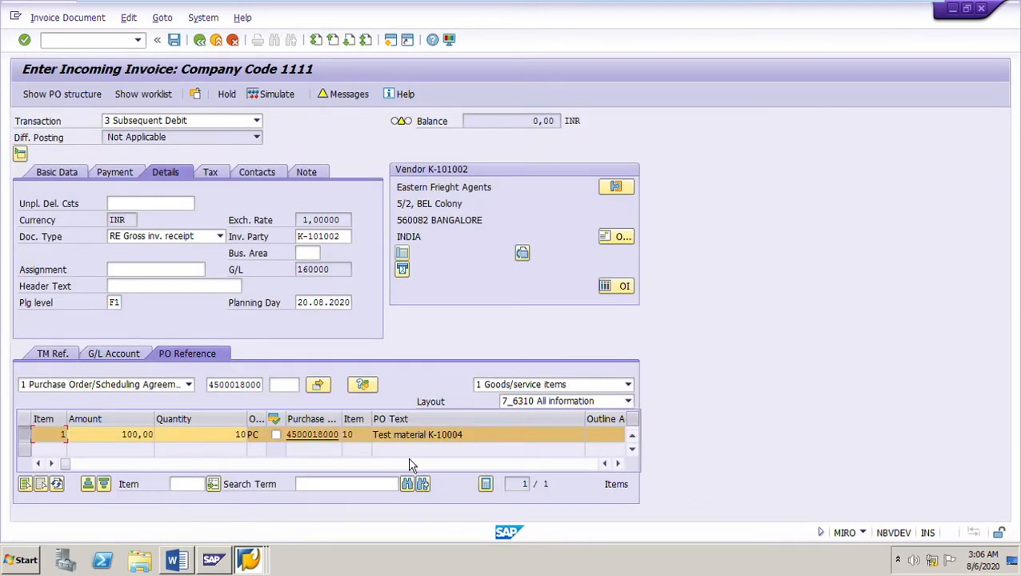
Post the subsequent debit invoice
left_click(182, 50)
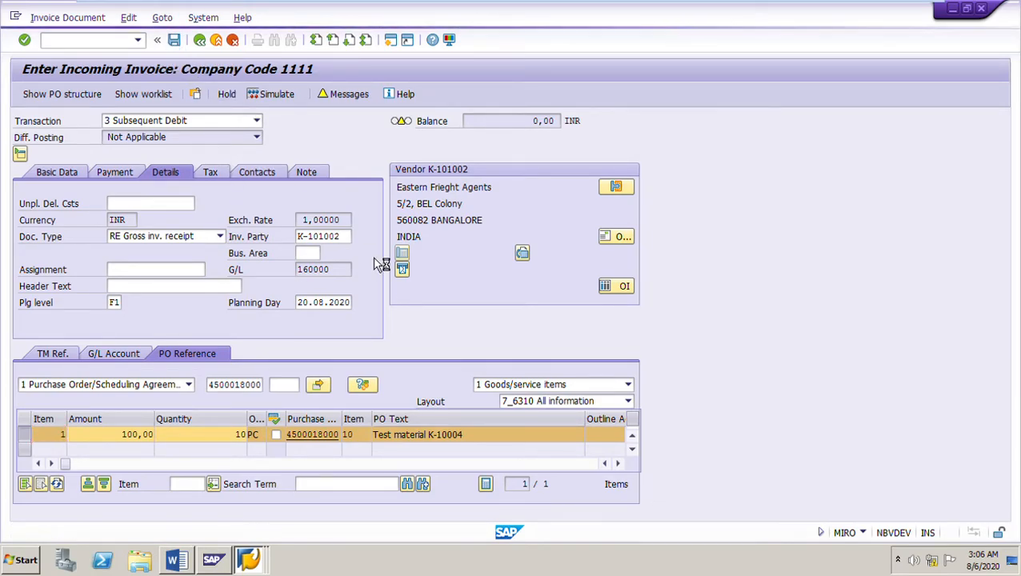
Read the Word exercise's instructions on posting and displaying the invoice, and return to the incoming invoice in SAP
left_click(188, 564)
scroll(508, 415, "down", 2)
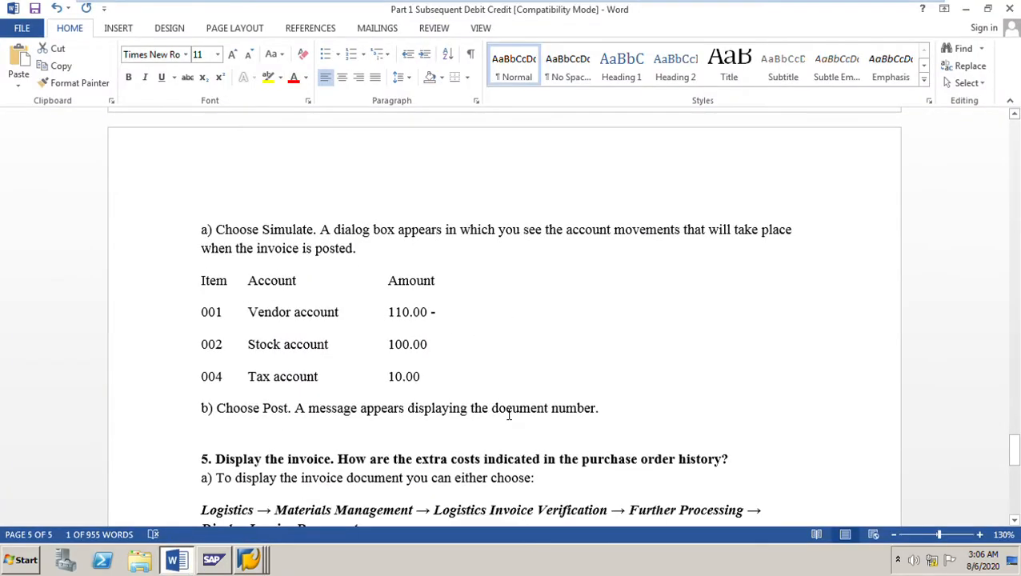
scroll(508, 415, "down", 2)
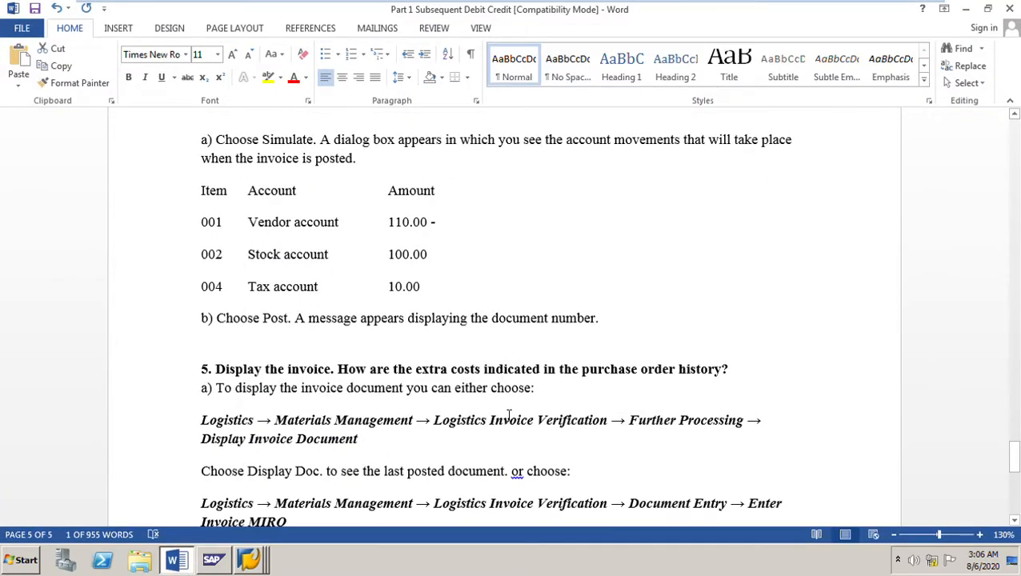
scroll(508, 414, "down", 1)
right_click(250, 561)
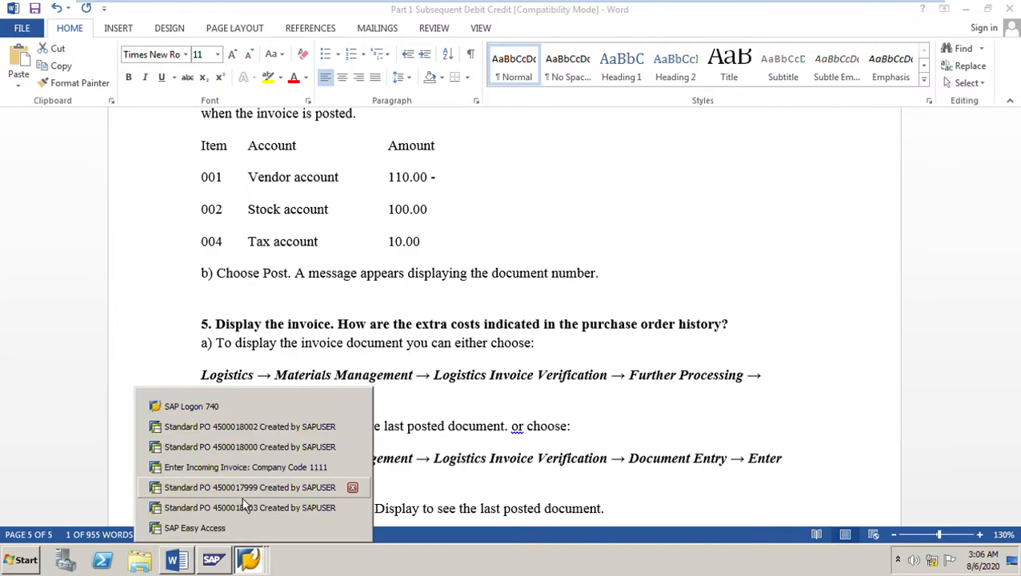
left_click(245, 467)
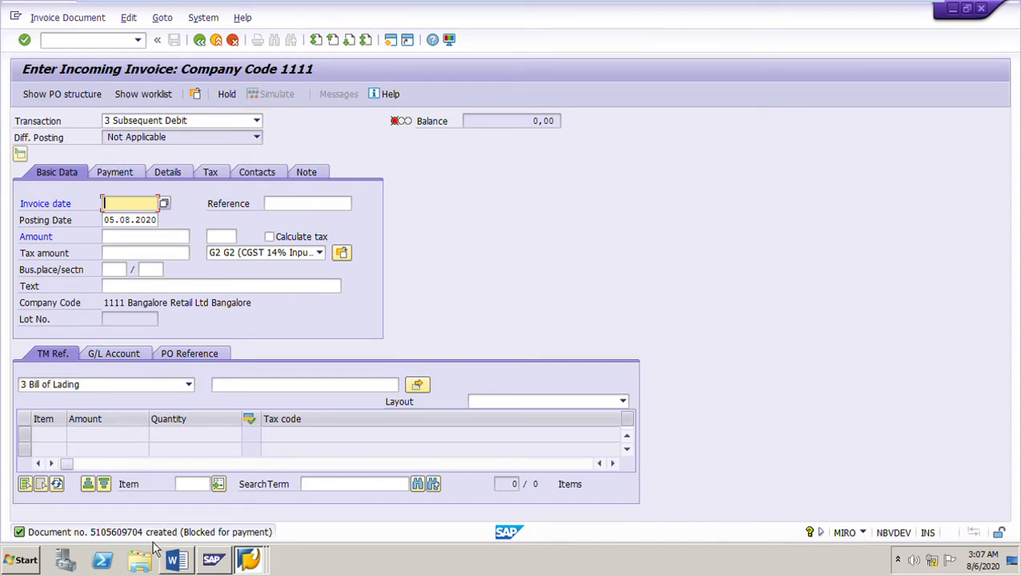
Switch to the purchase order referenced by the subsequent debit, refresh its display and expand the item detail to examine the purchase order history
left_click(255, 562)
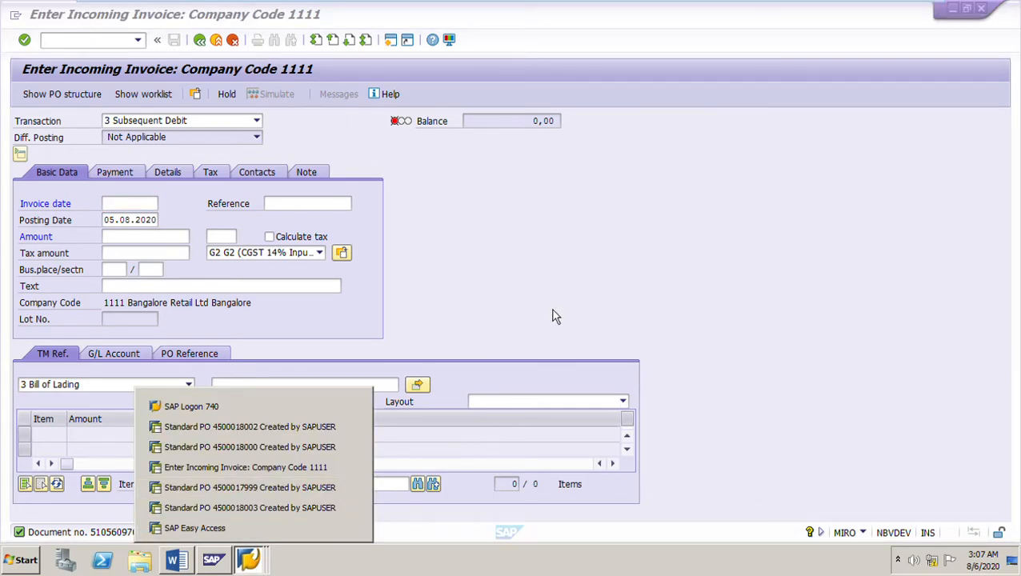
left_click(553, 317)
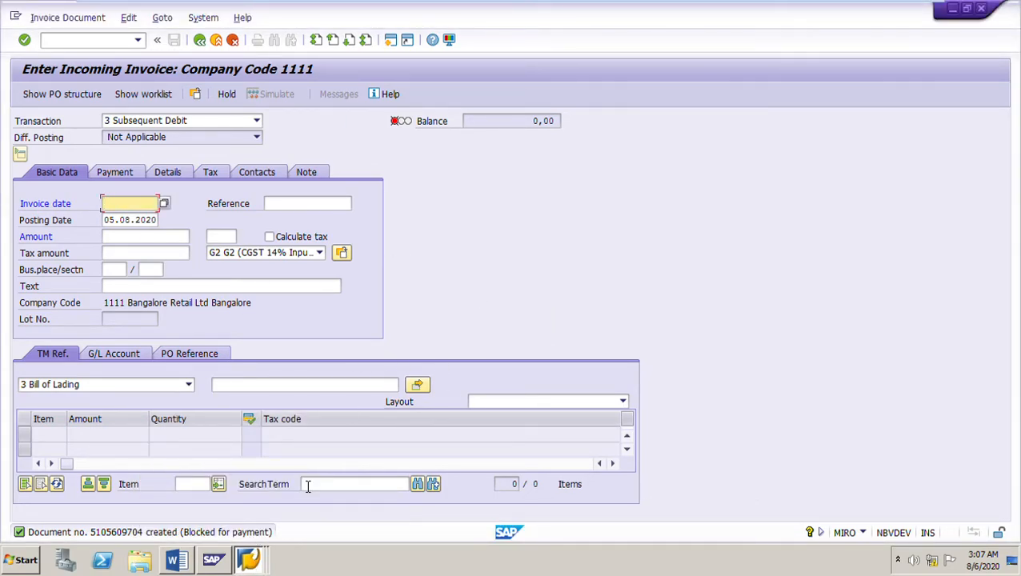
left_click(258, 561)
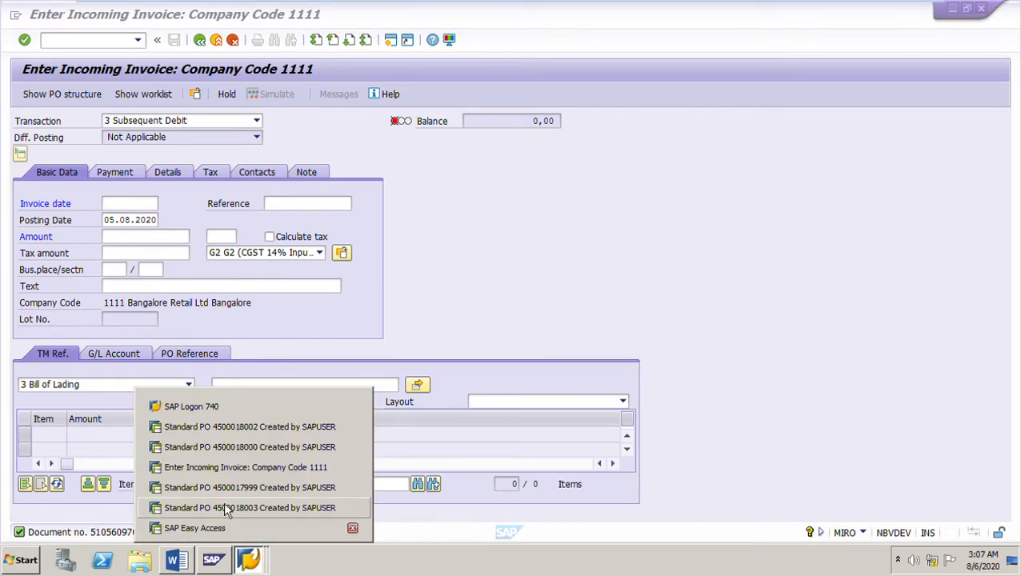
left_click(260, 448)
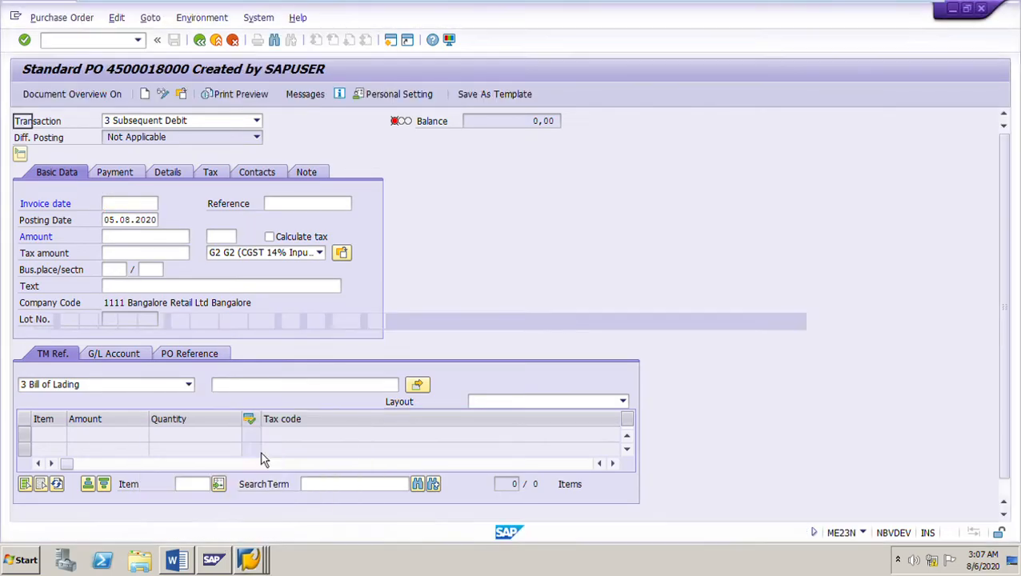
left_click(164, 95)
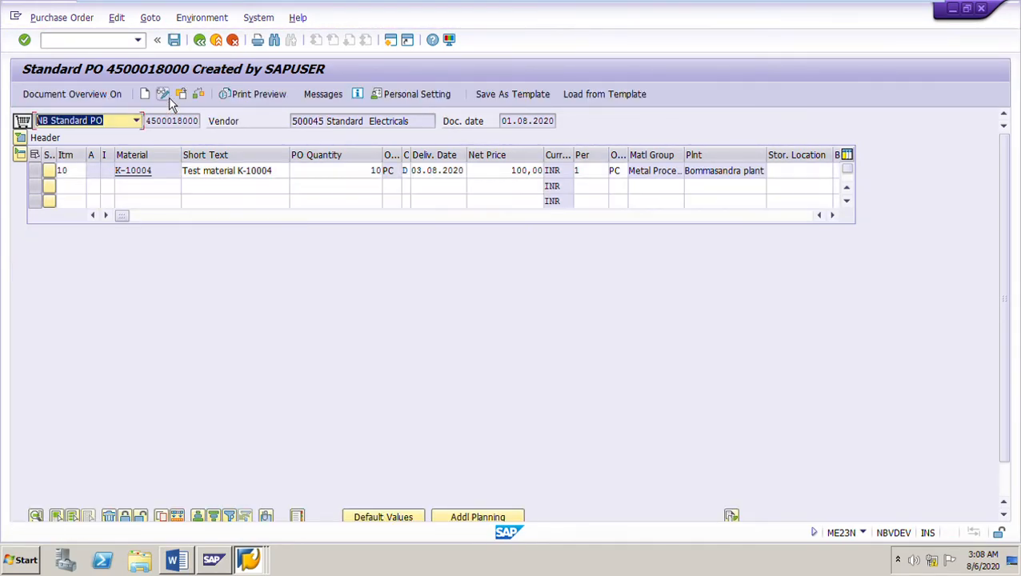
left_click(168, 97)
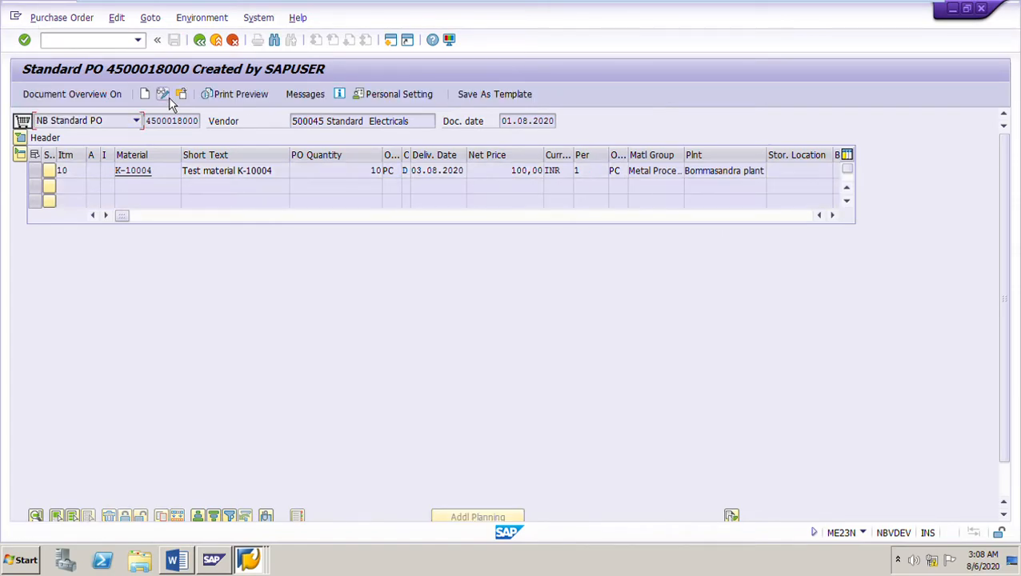
scroll(1012, 413, "down", 2)
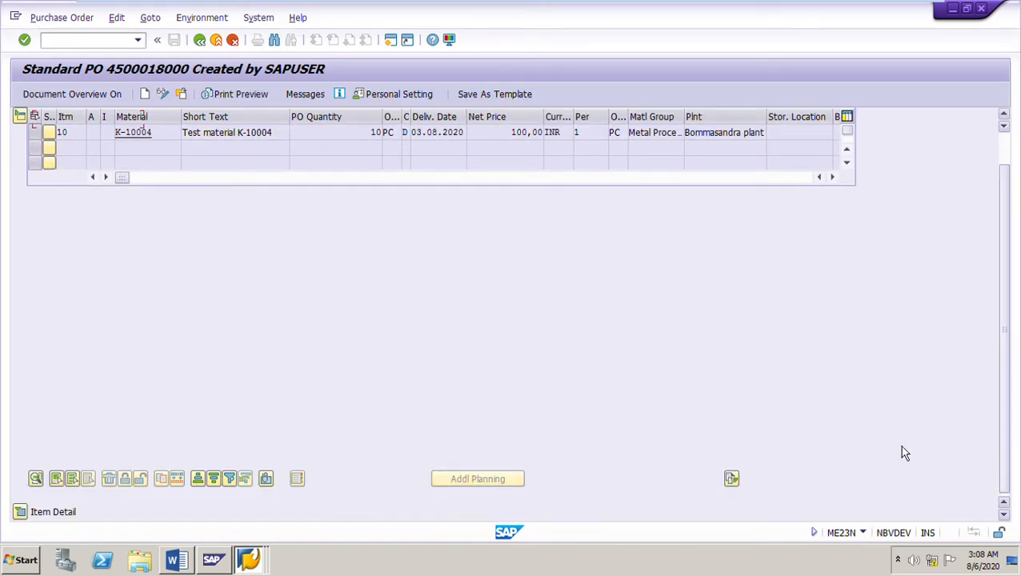
left_click(26, 515)
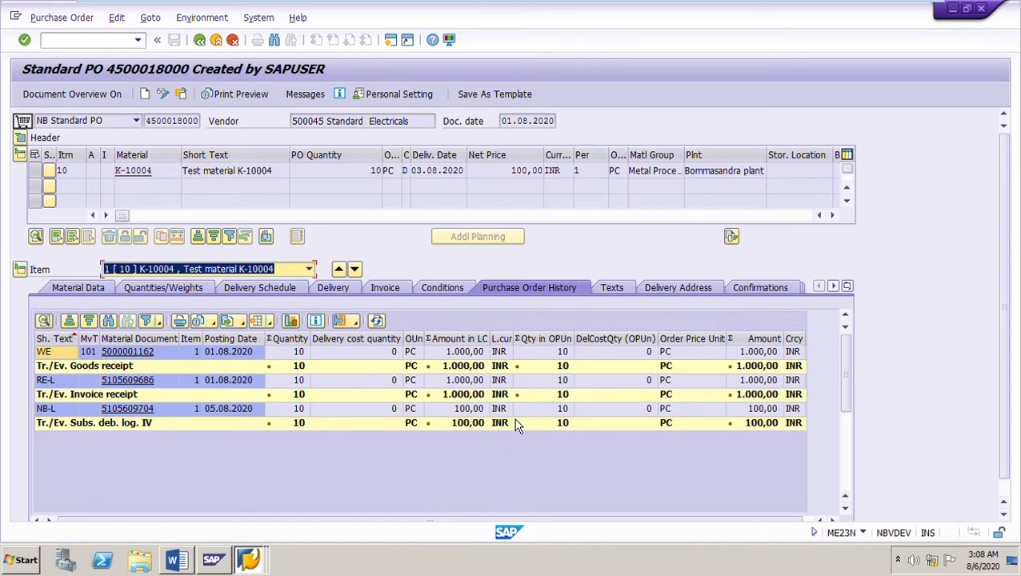
Display the subsequent debit invoice from the order history, examine its accounting document's line items, and return to the purchase order
left_click(124, 410)
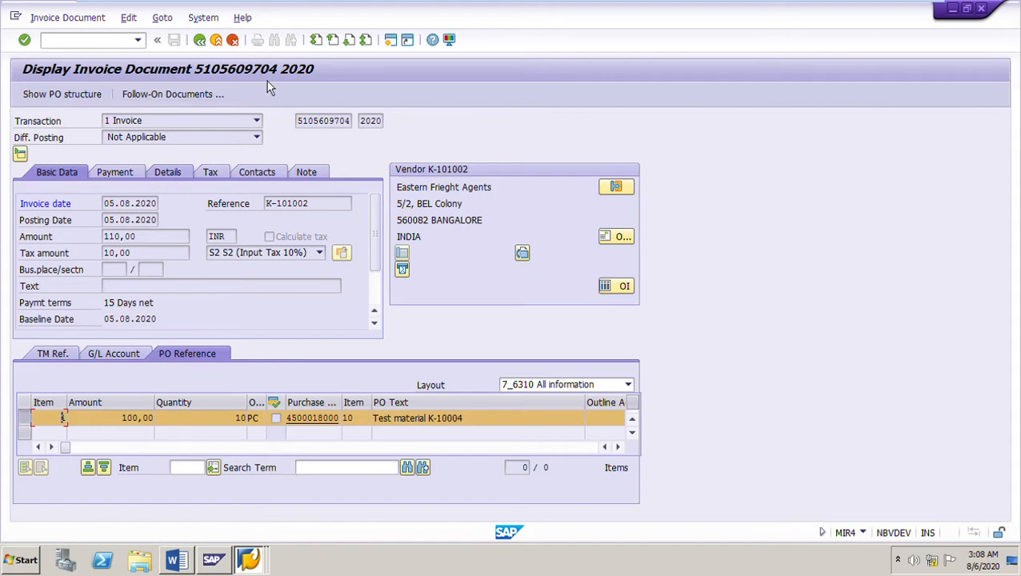
left_click(174, 95)
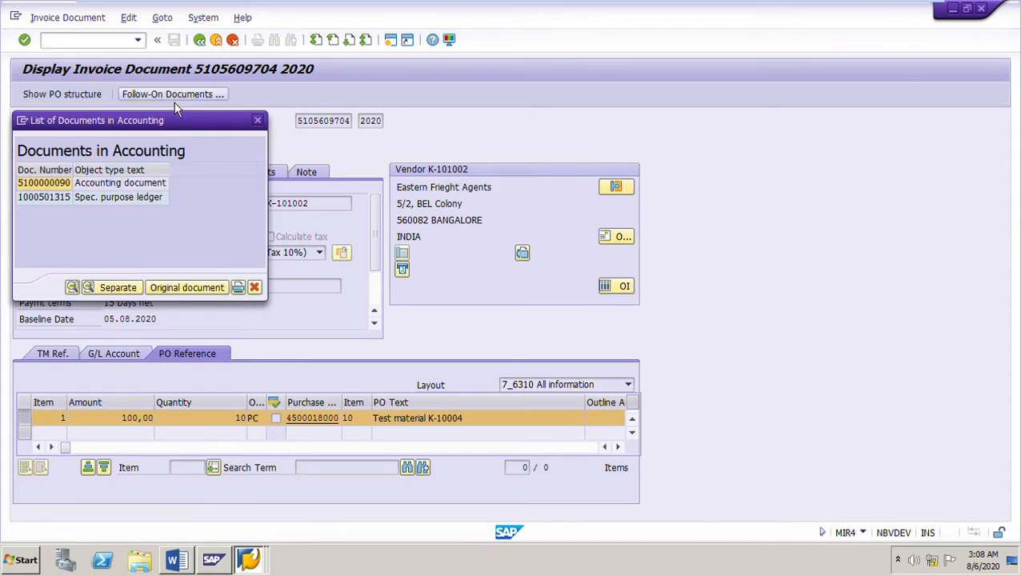
double_click(63, 197)
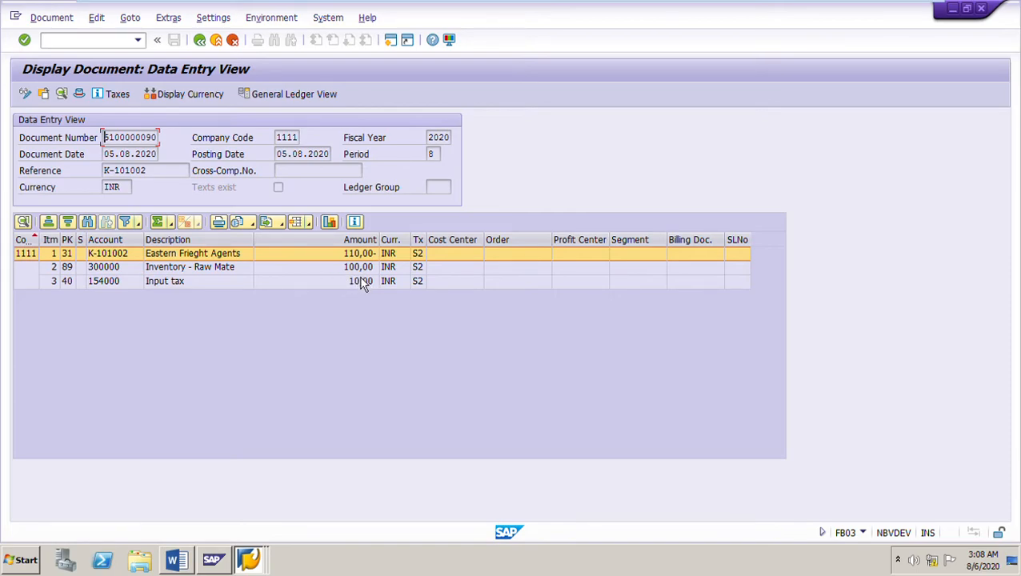
left_click(197, 274)
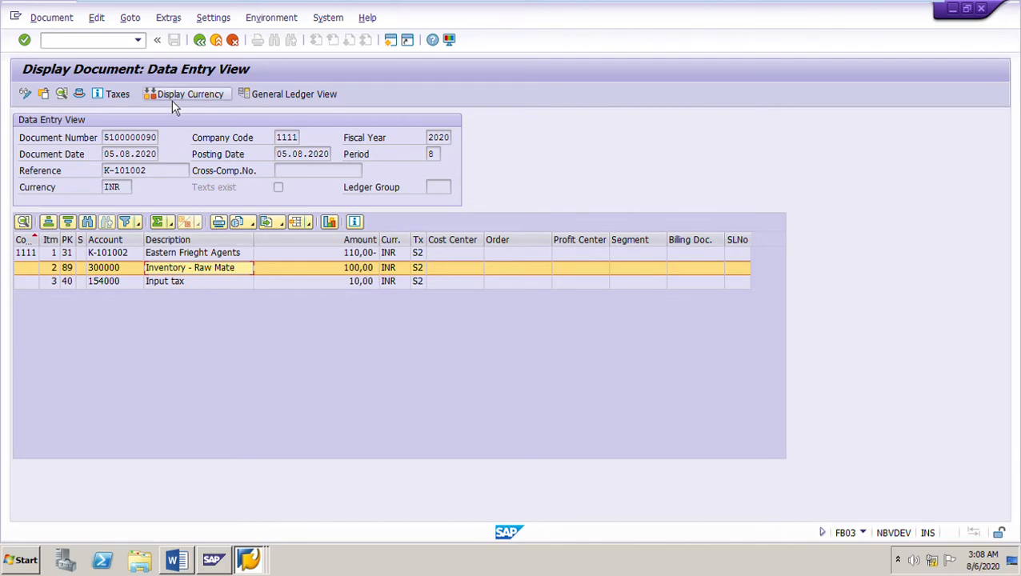
left_click(209, 48)
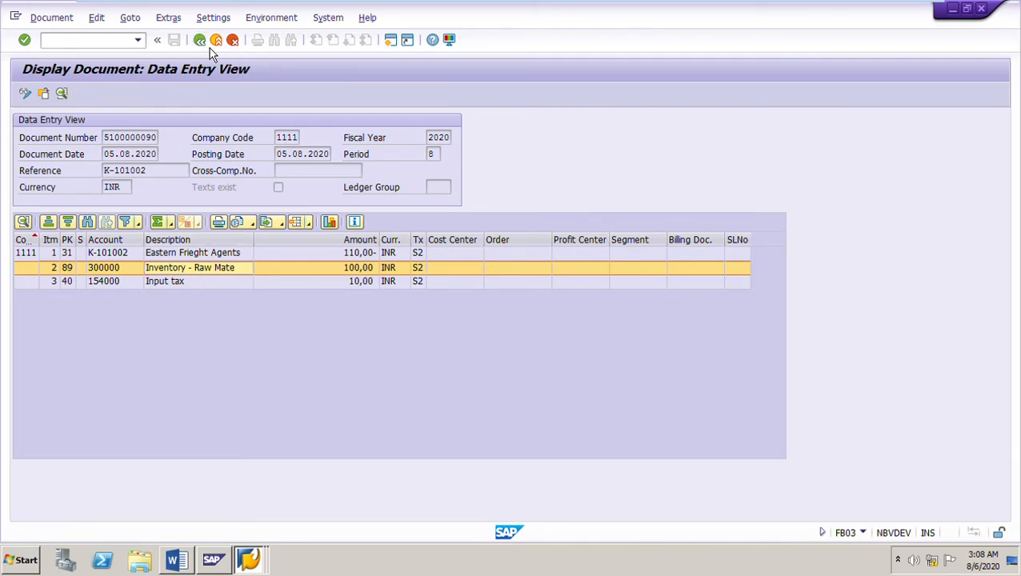
left_click(257, 120)
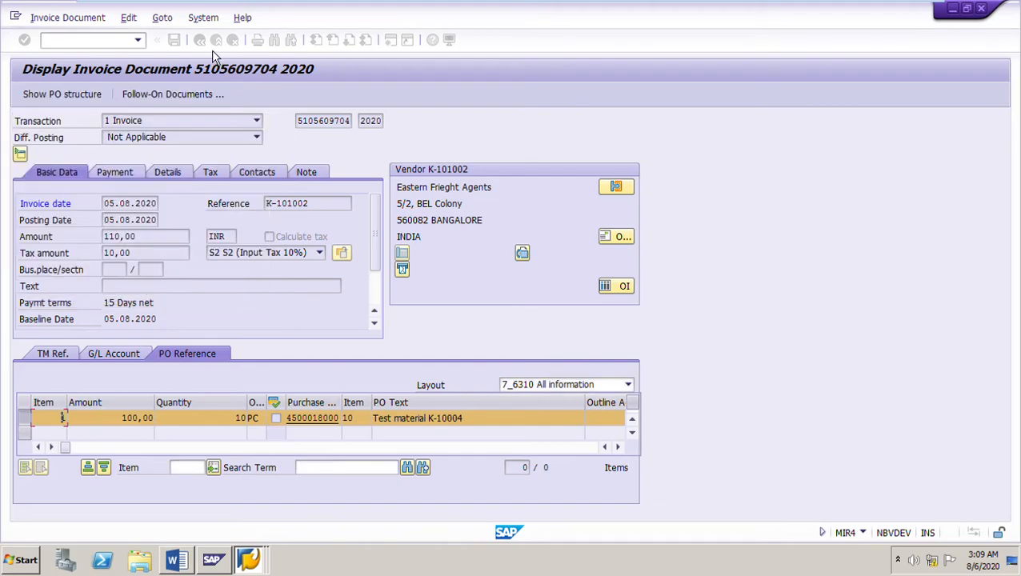
left_click(215, 40)
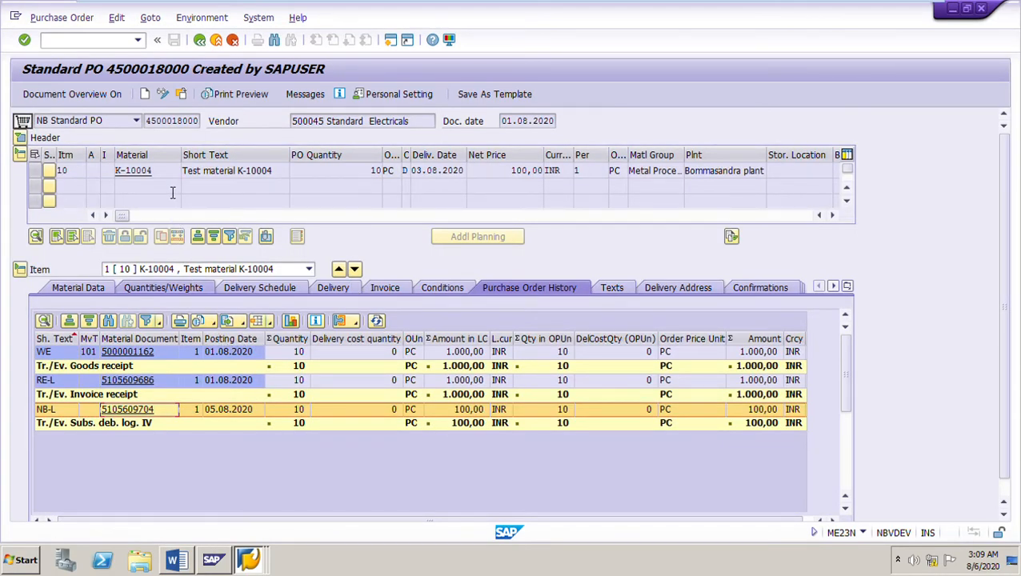
Check the price control and moving price in the Accounting 1 view of material K-10004, and return to the purchase order
left_click(151, 173)
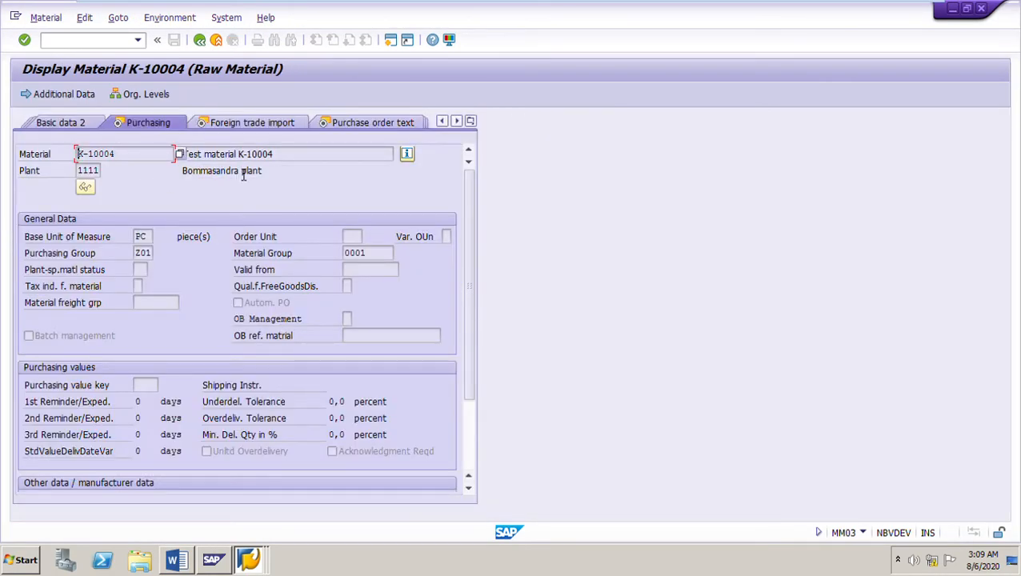
left_click(470, 121)
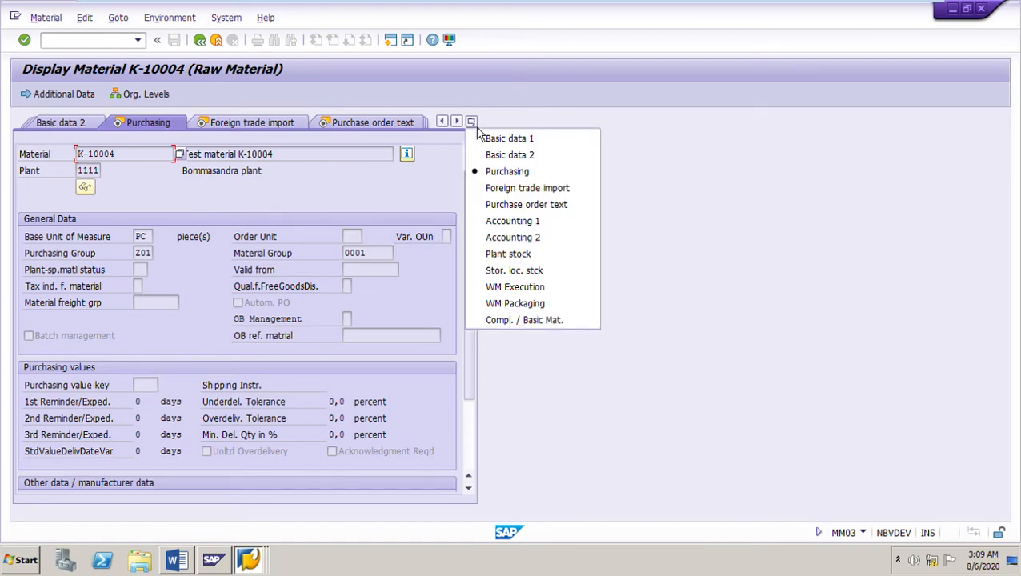
left_click(509, 223)
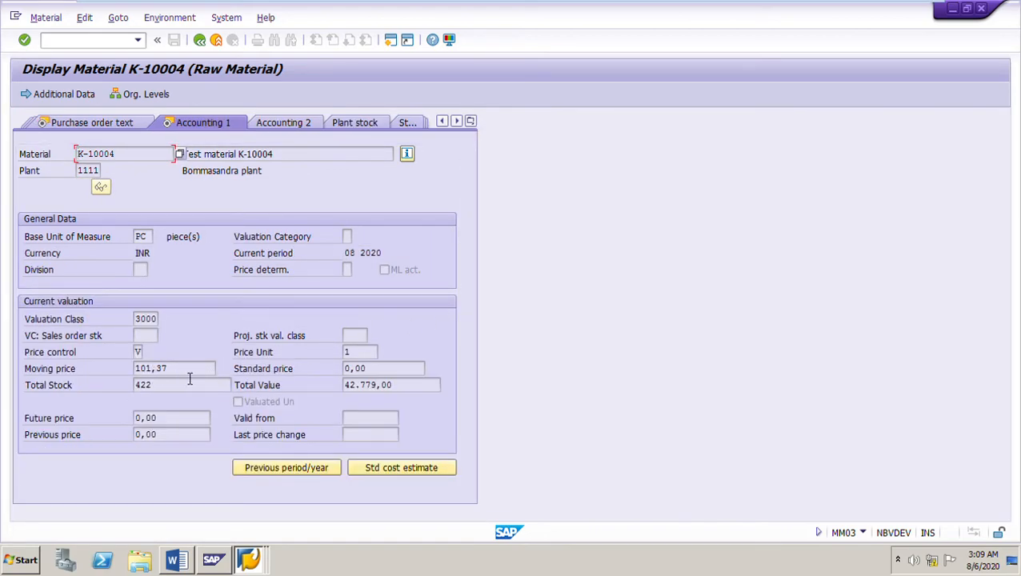
left_click(140, 354)
left_click(200, 40)
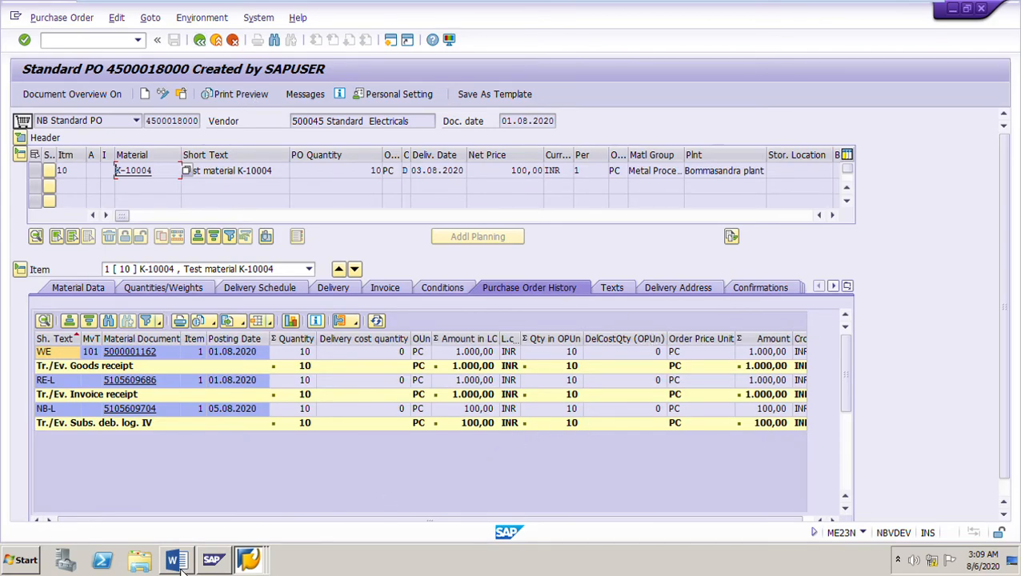
Read the Word exercise's explanation of subsequent debits in the purchase order history, and review the Section B invoice details
mouse_move(186, 569)
left_click(197, 531)
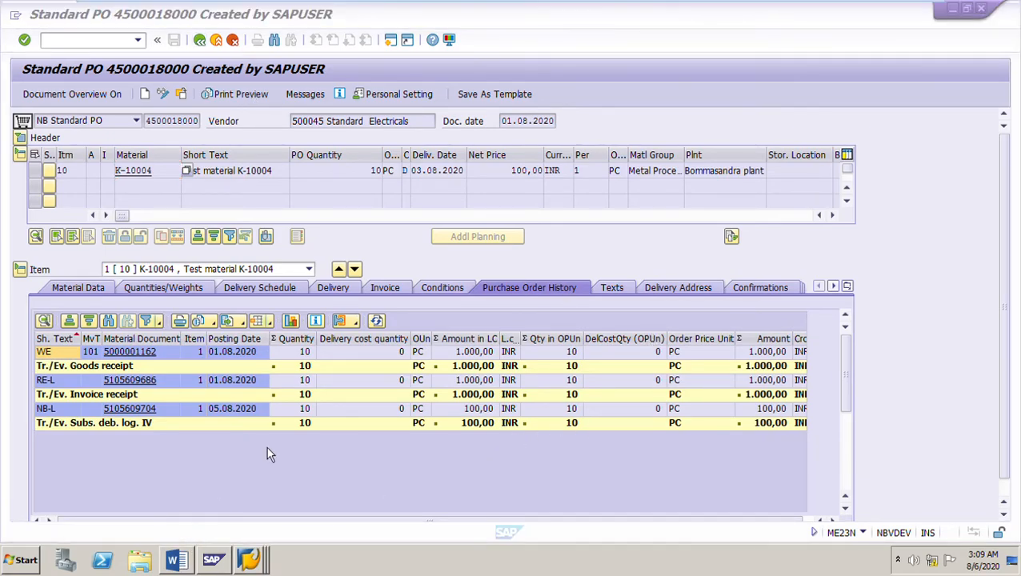
scroll(623, 372, "down", 5)
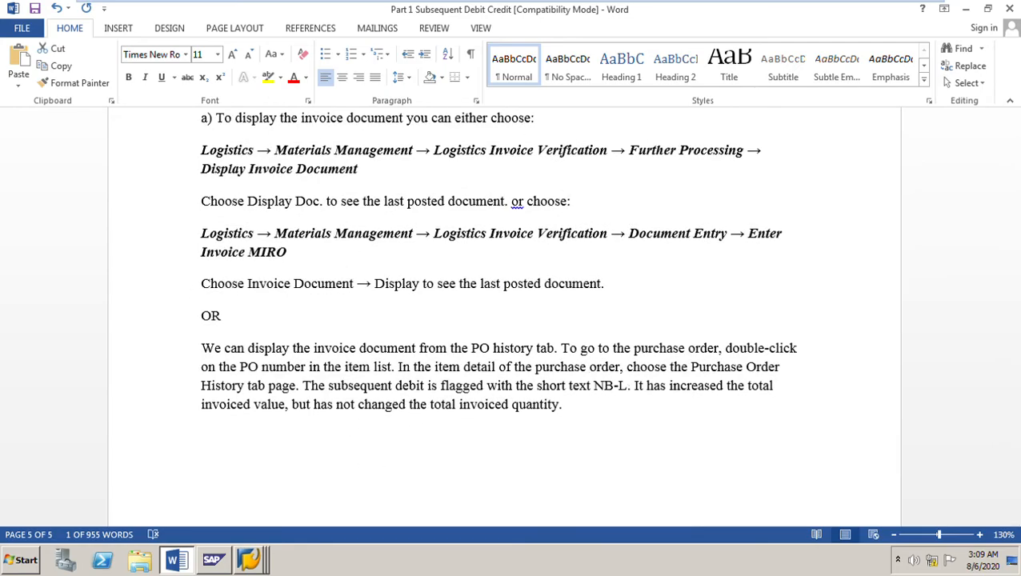
scroll(511, 424, "up", 4)
scroll(510, 424, "up", 15)
scroll(502, 424, "up", 12)
scroll(503, 424, "up", 12)
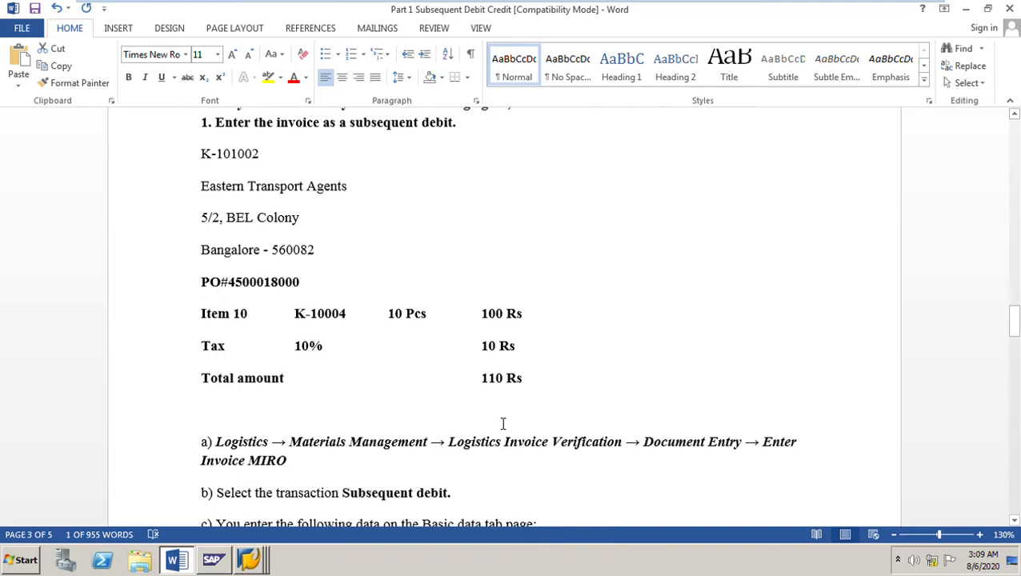
scroll(503, 424, "up", 4)
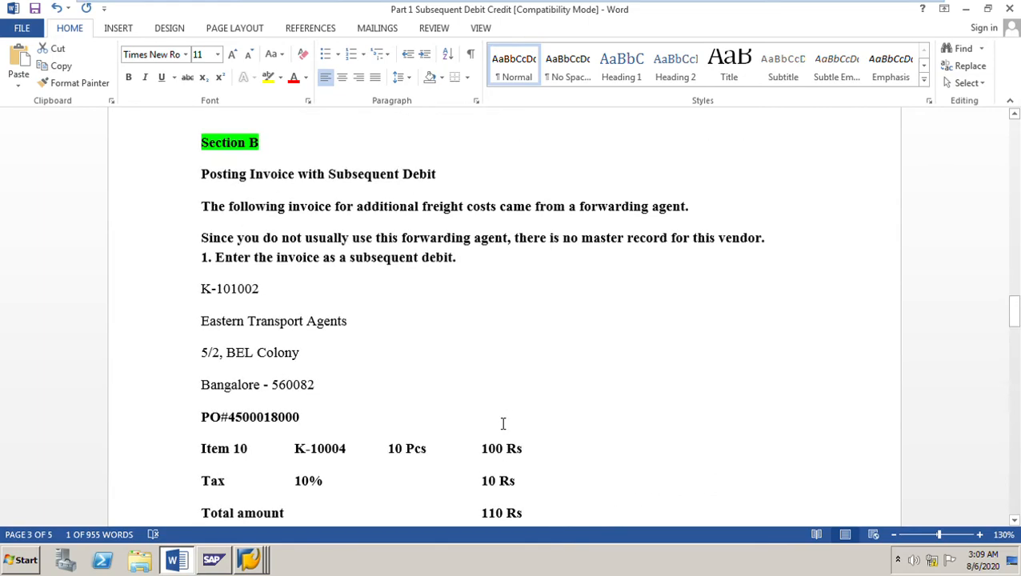